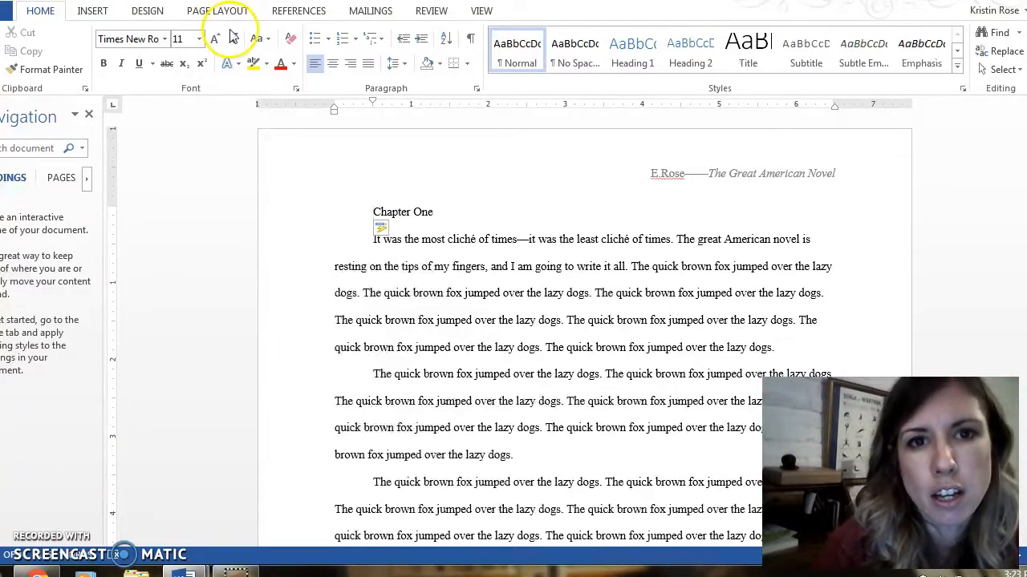
Show the formatting marks and insert seven blank paragraphs above the Chapter One heading.
left_click(473, 42)
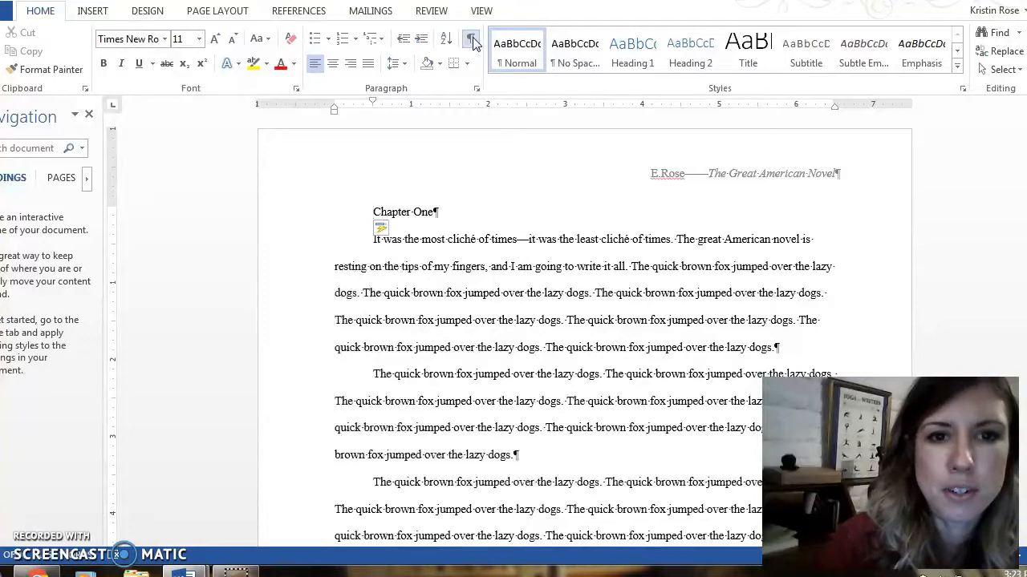
key("Return")
key("Return")
key("Return")
key("Return")
key("Return")
key("Return")
key("Return")
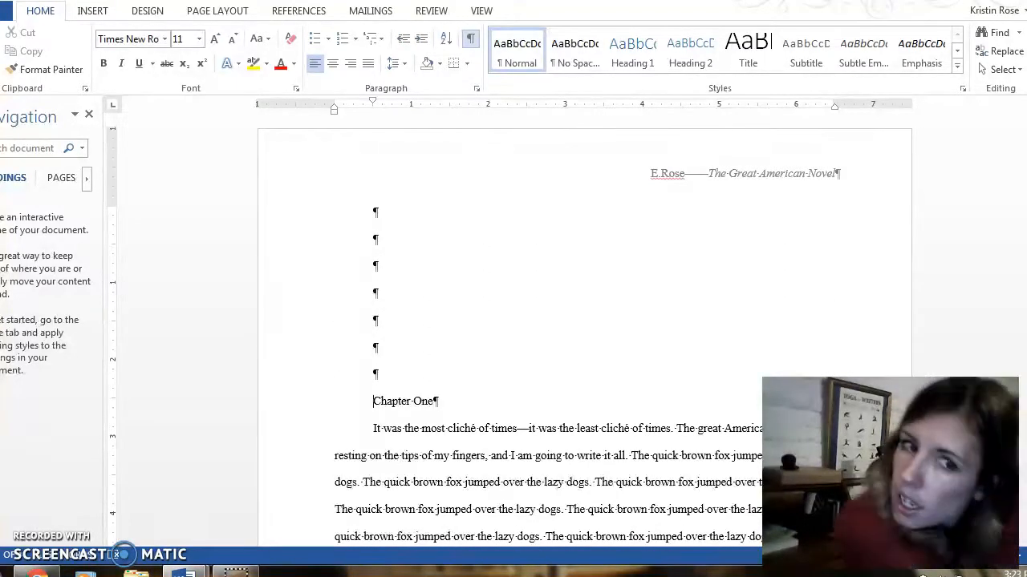
Center the Chapter One heading and place the cursor in the first body paragraph.
left_click(291, 407)
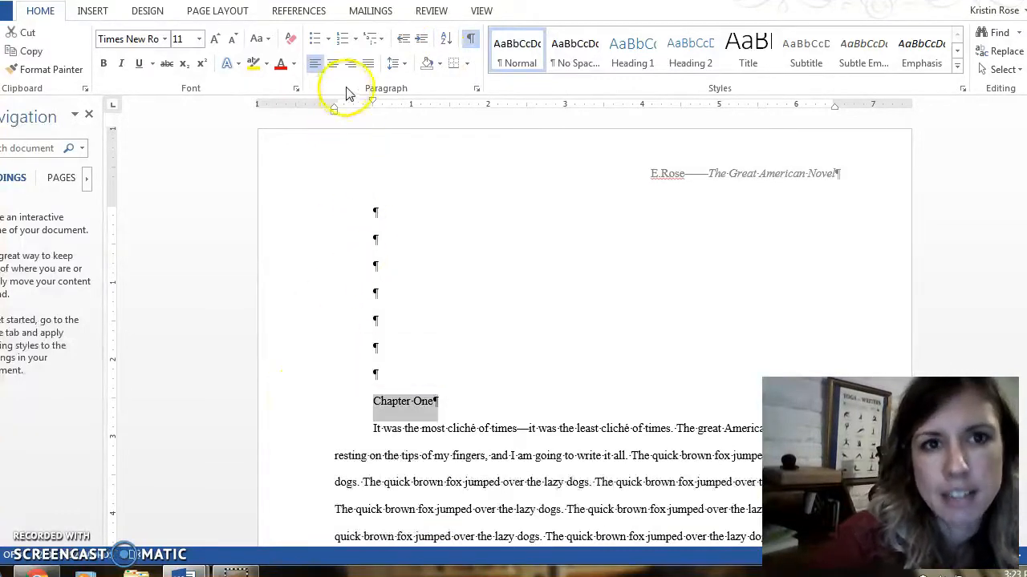
left_click(333, 65)
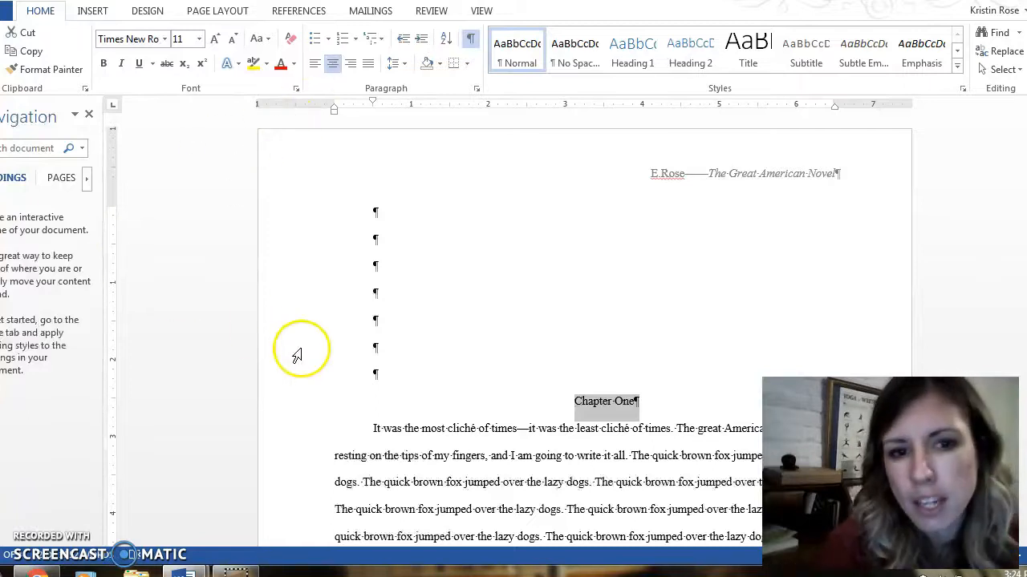
left_click(359, 428)
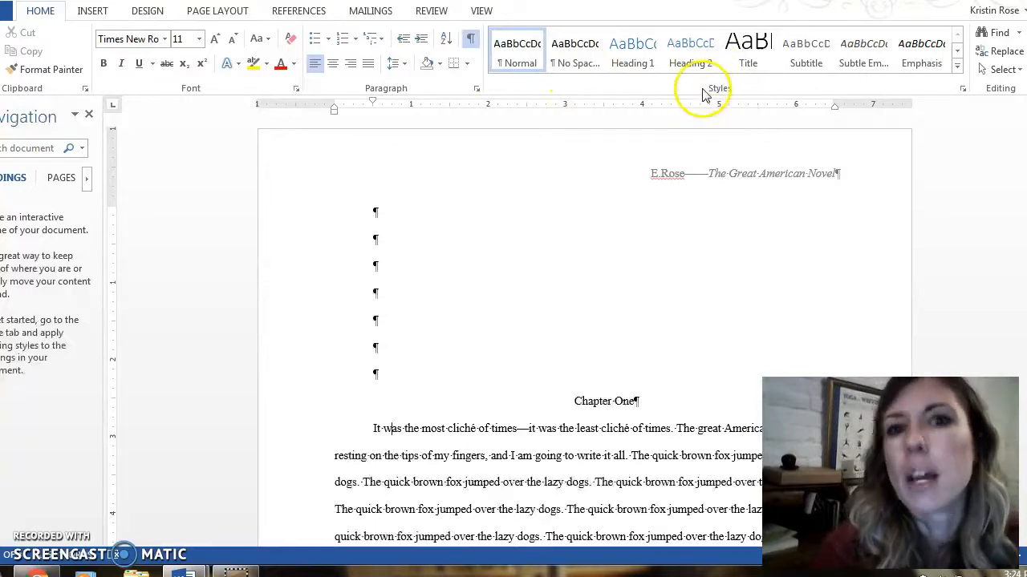
Modify the Normal style to use Times New Roman at 12 pt.
right_click(514, 69)
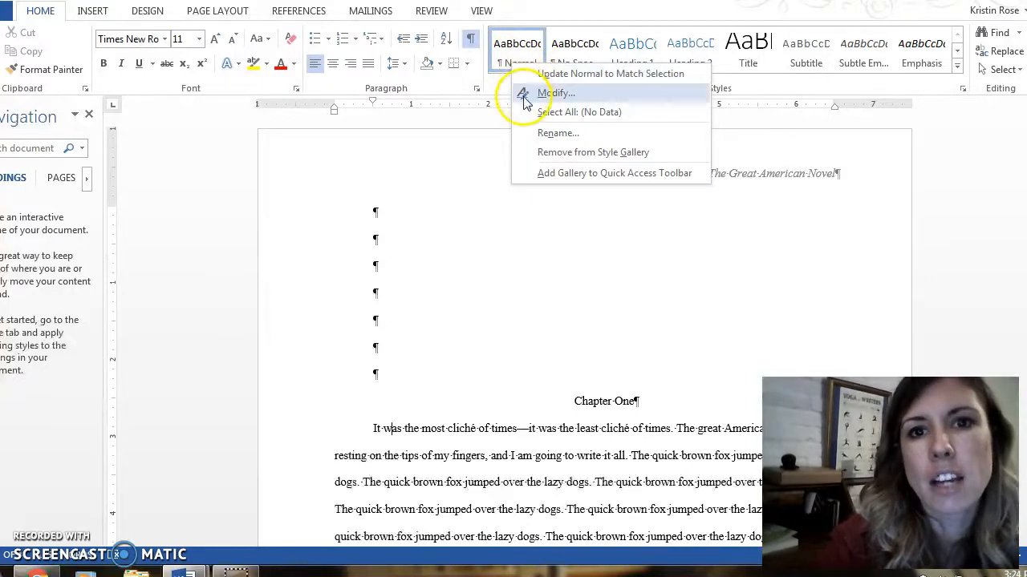
left_click(523, 96)
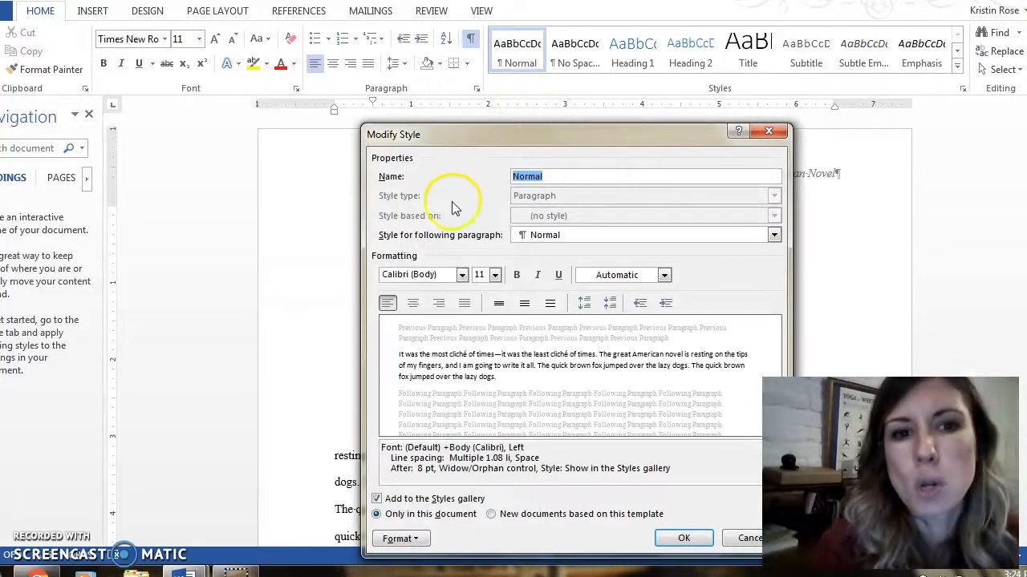
left_click(462, 274)
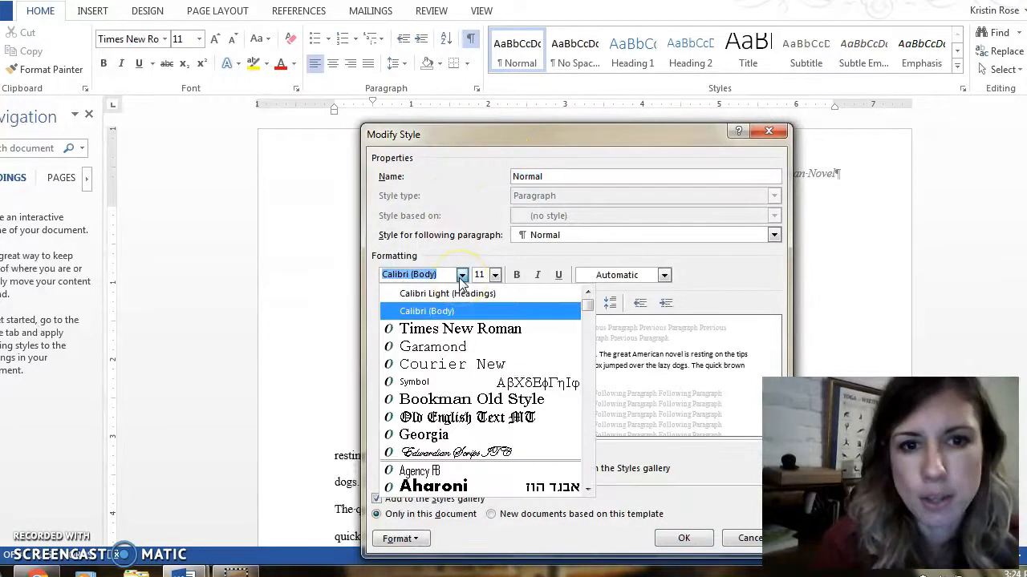
left_click(458, 336)
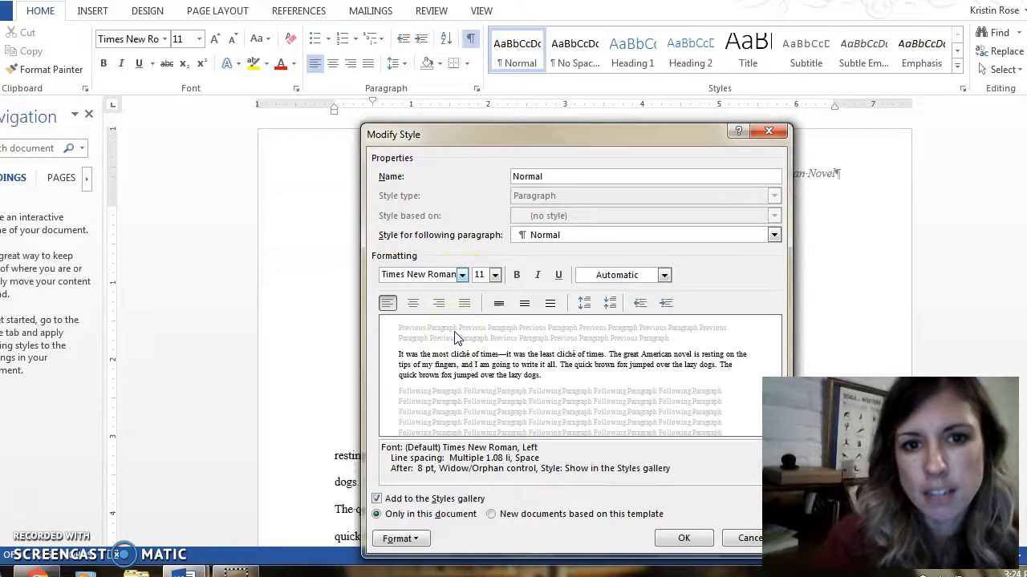
left_click(495, 275)
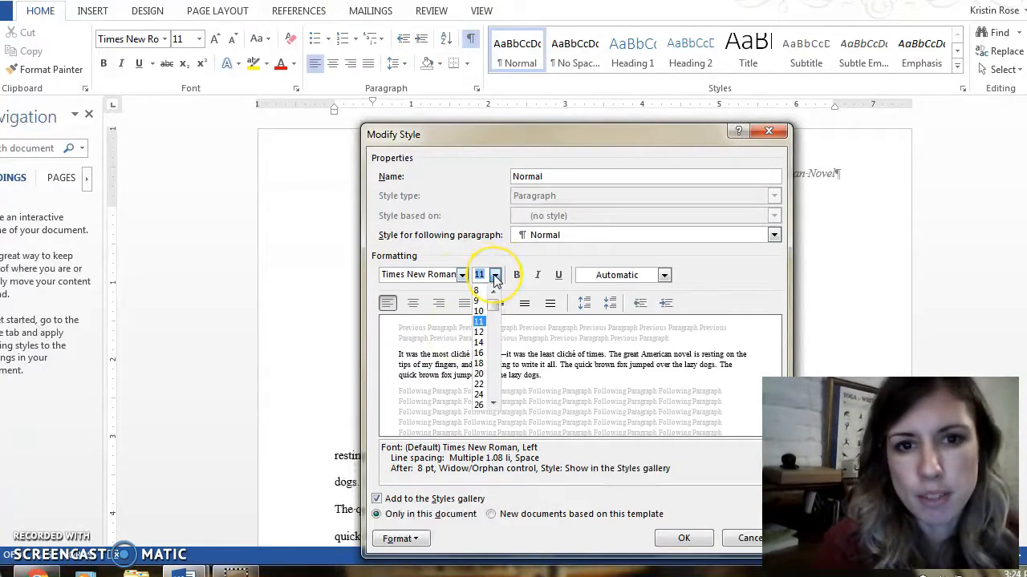
left_click(480, 332)
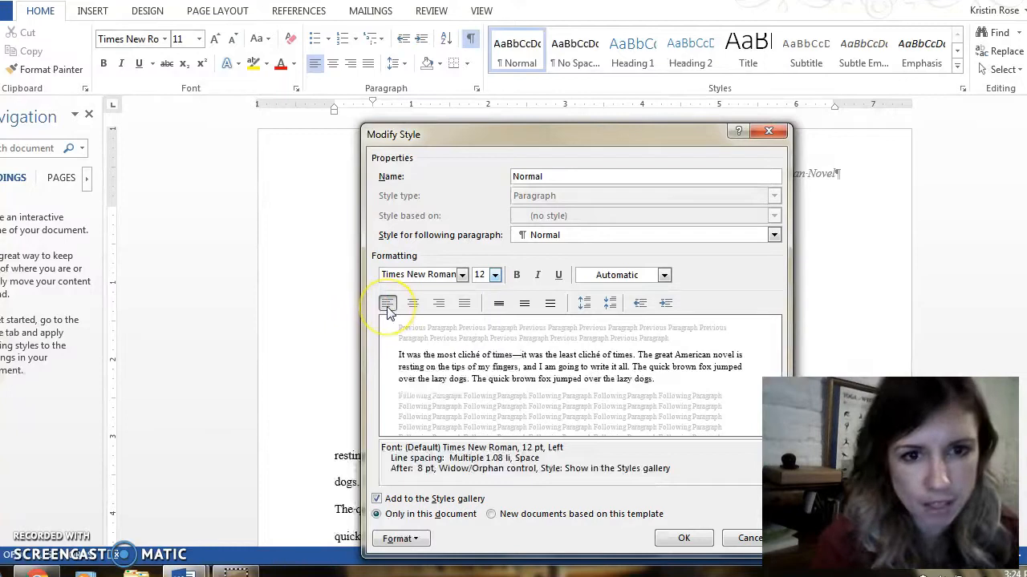
Give the Normal style double line spacing and reduce its space after paragraphs to 0 pt.
left_click(550, 305)
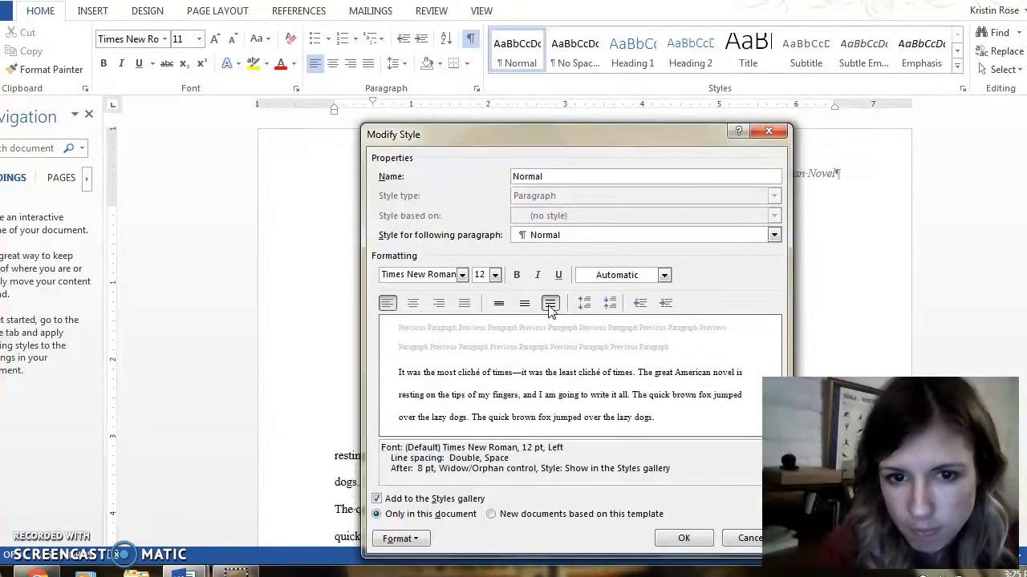
left_click(611, 304)
left_click(610, 305)
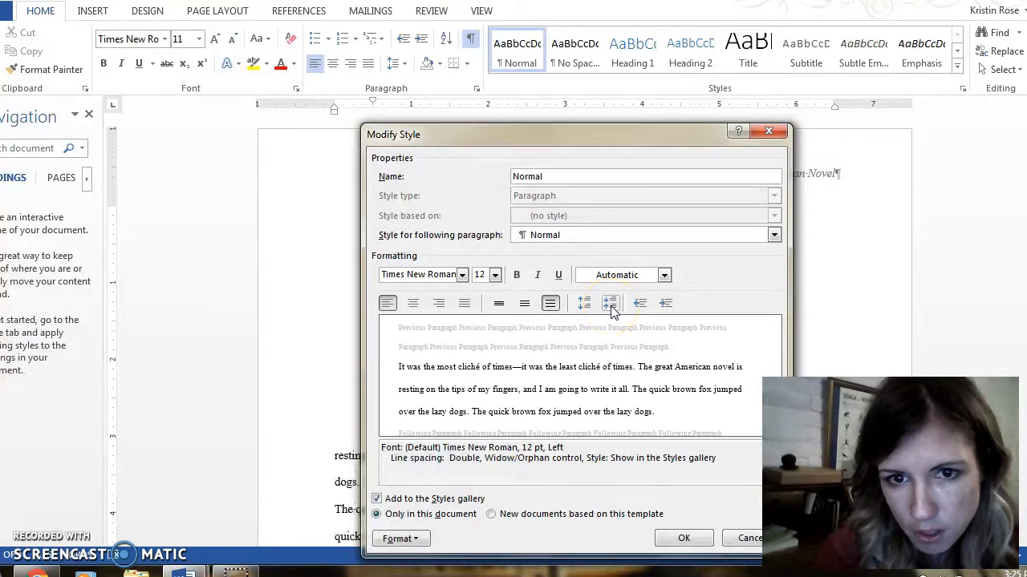
Add a 0.5" first-line indent to the Normal style's paragraph settings and apply the modified style.
left_click(415, 545)
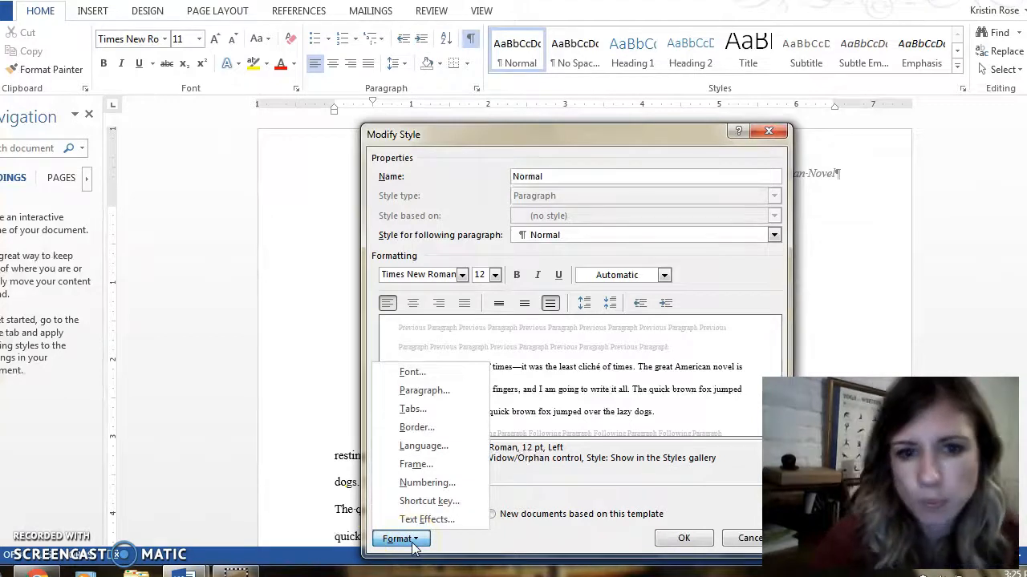
left_click(425, 391)
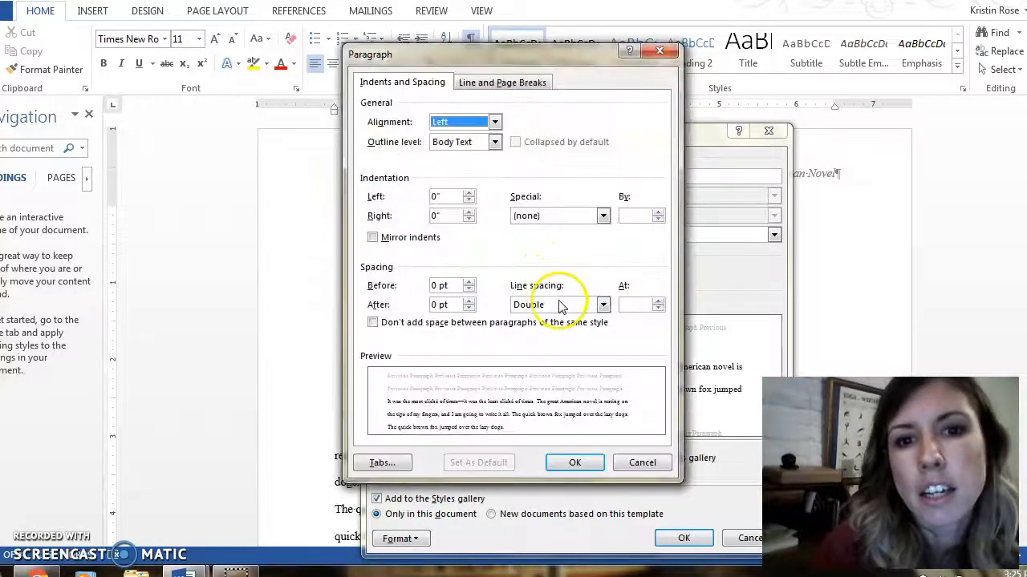
left_click(553, 216)
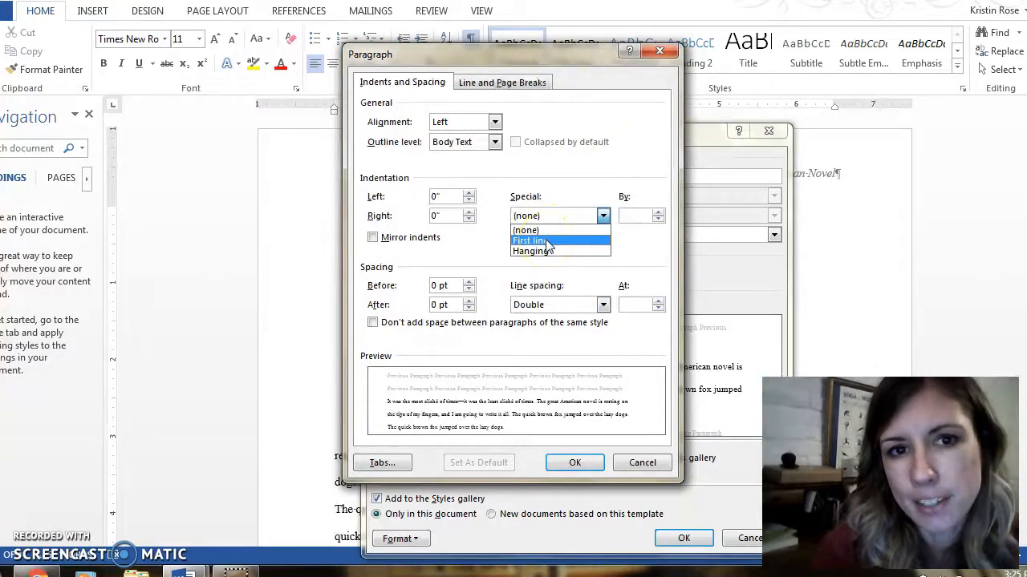
left_click(547, 242)
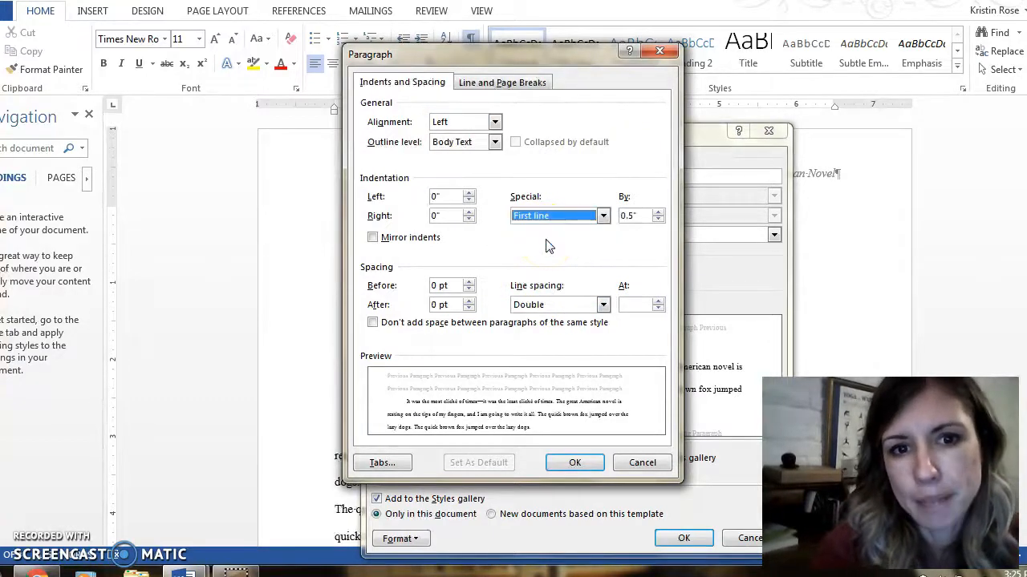
left_click(565, 463)
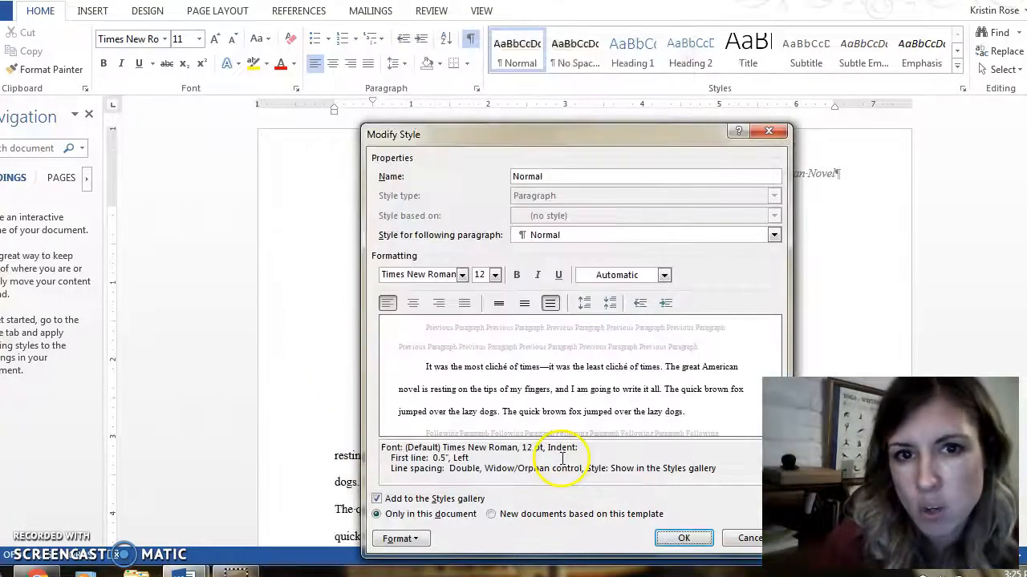
left_click(683, 539)
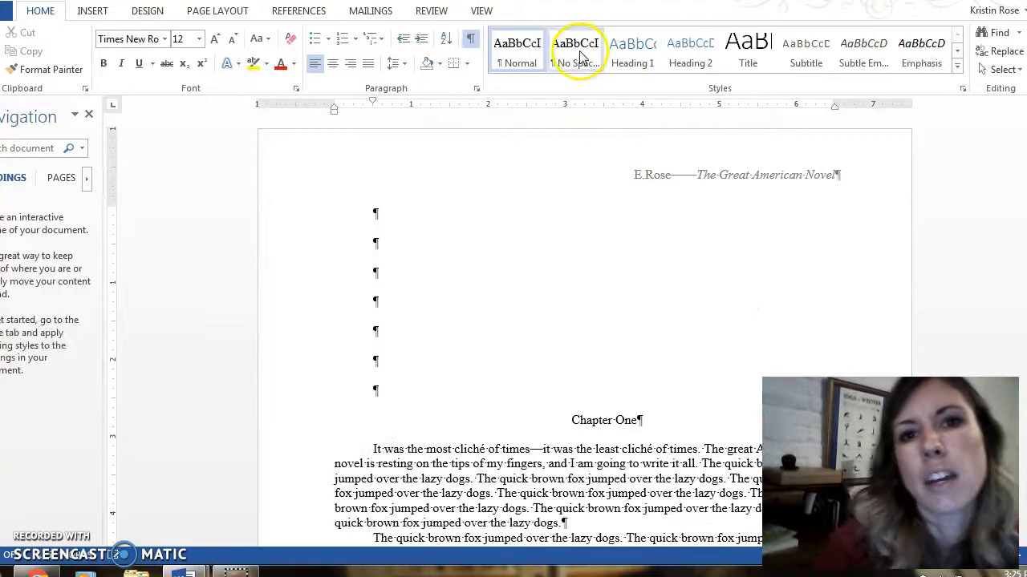
Start a new style from the body paragraph's formatting and name it Chapter Break.
left_click(958, 67)
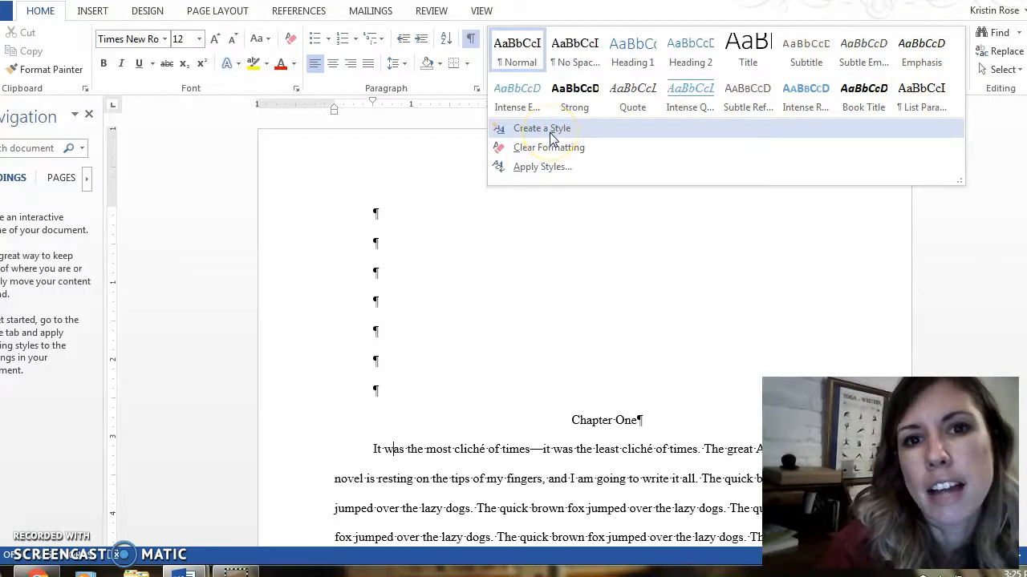
left_click(559, 242)
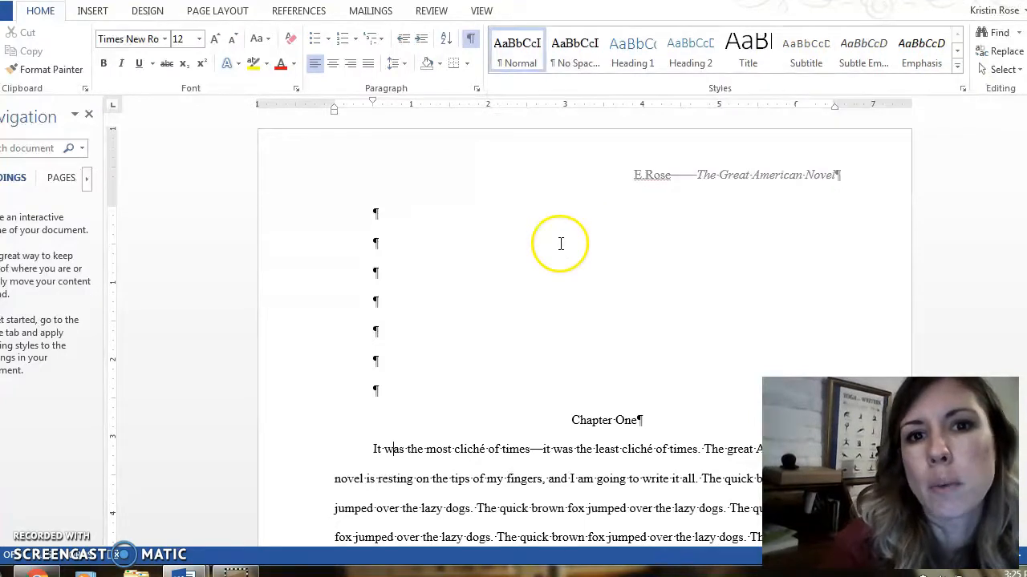
left_click(959, 68)
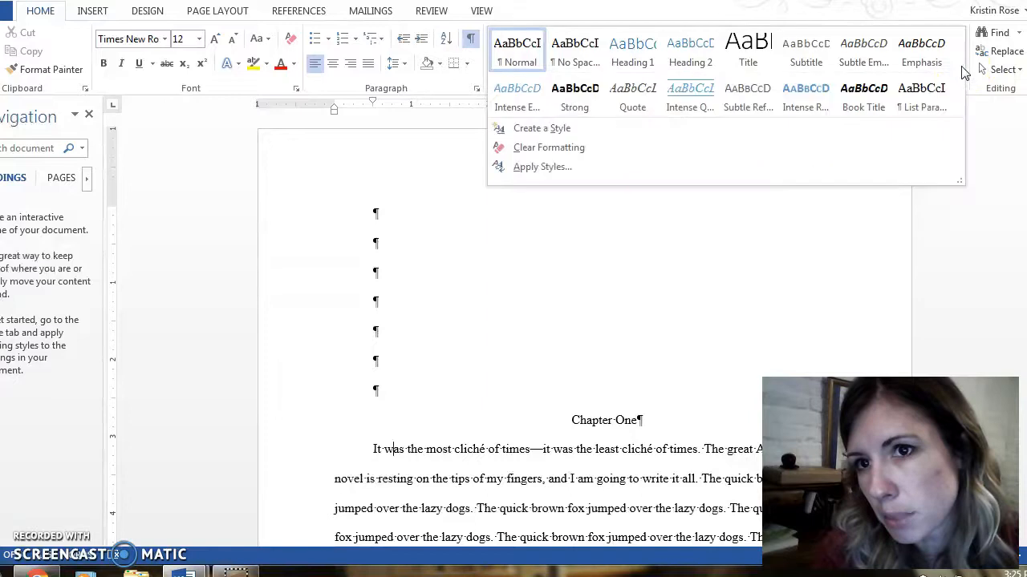
left_click(541, 130)
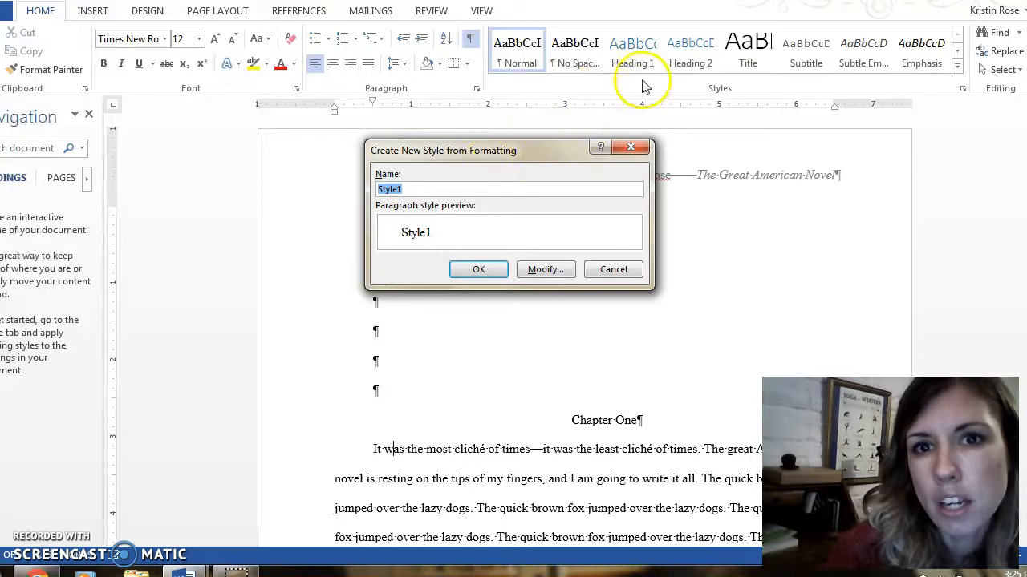
left_click(428, 191)
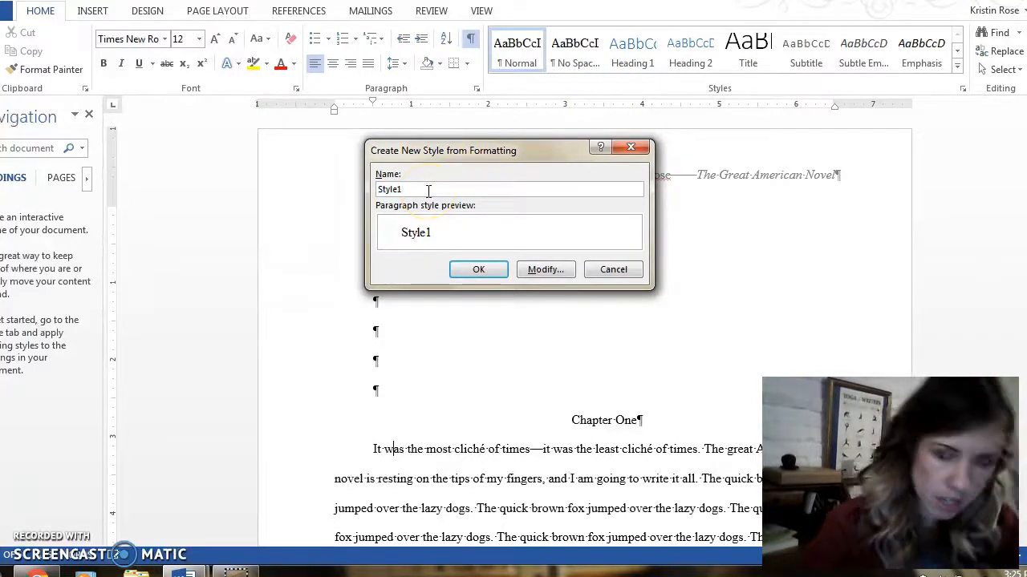
left_click(290, 151)
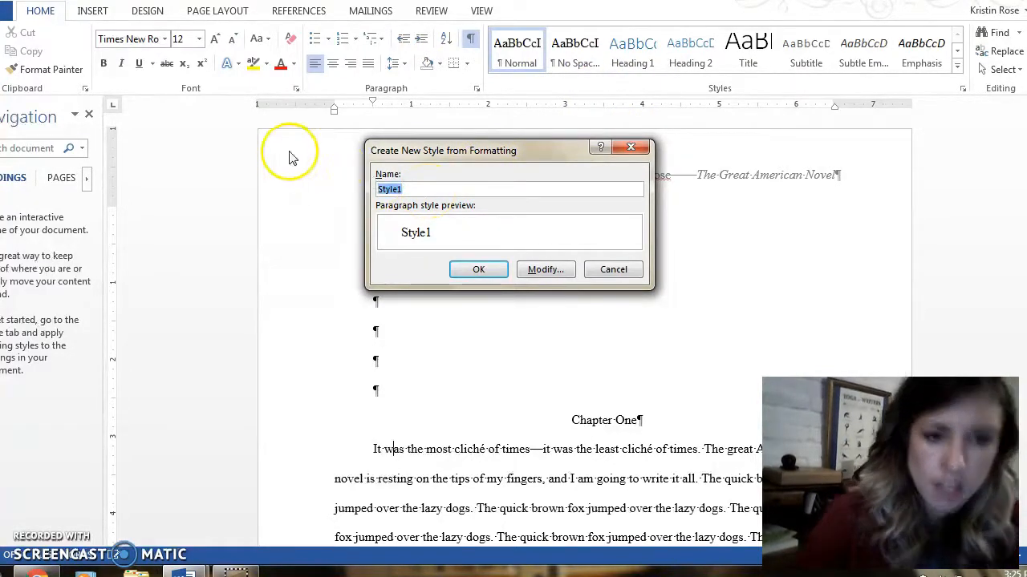
type("Chapter ")
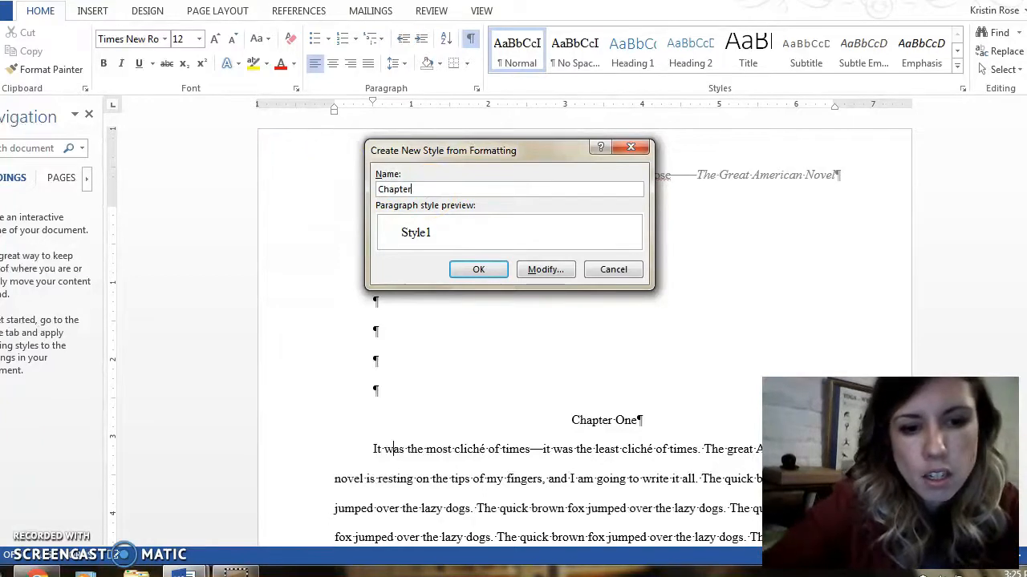
type("Break")
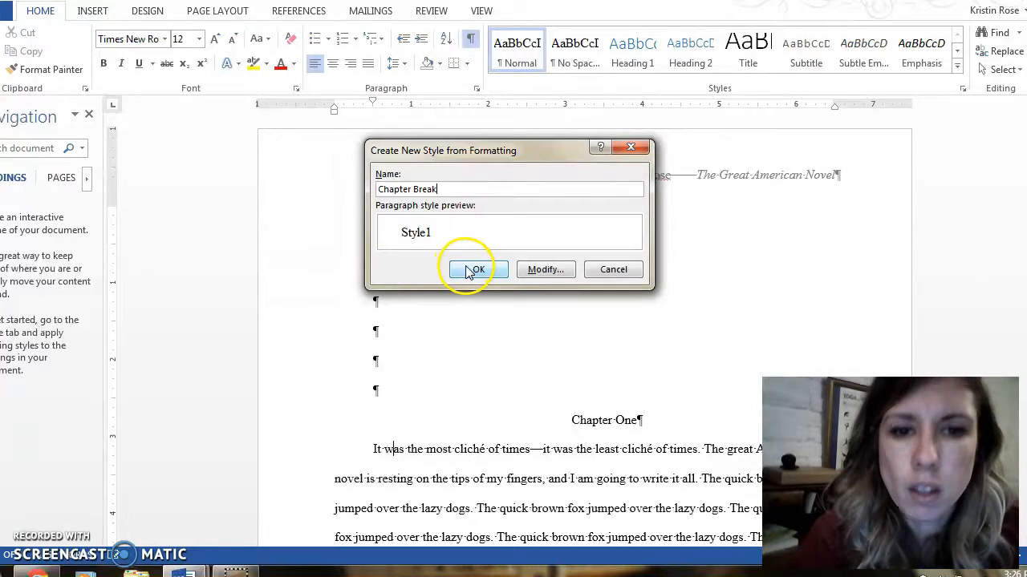
Open the full settings of the Chapter Break style and base it on Heading 1.
left_click(529, 271)
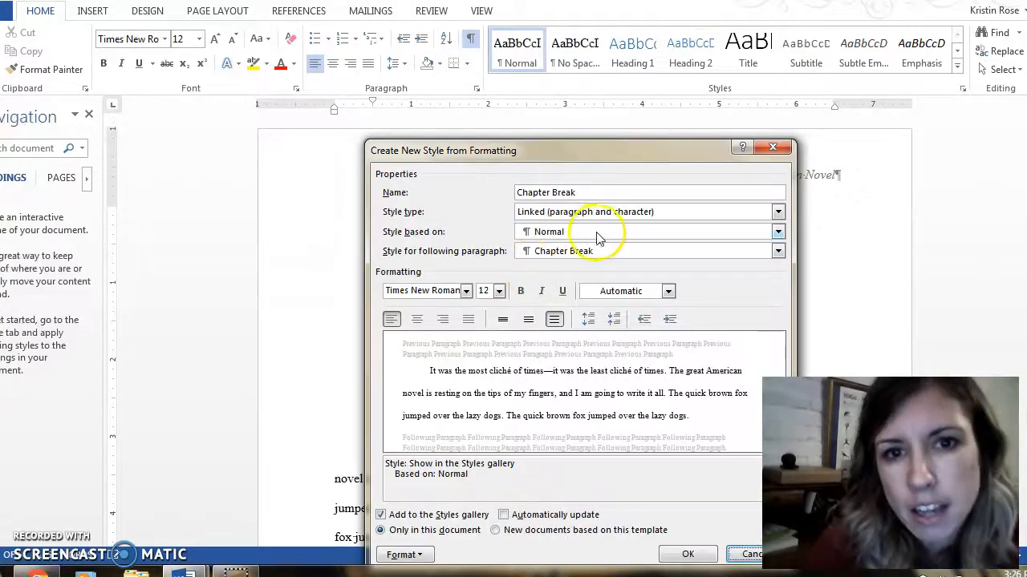
left_click(633, 237)
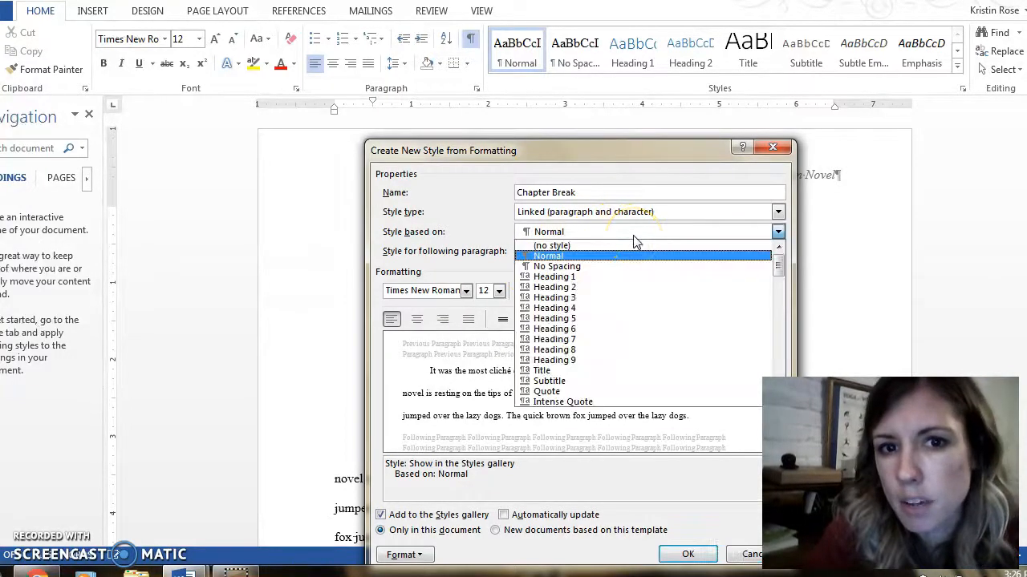
left_click(610, 277)
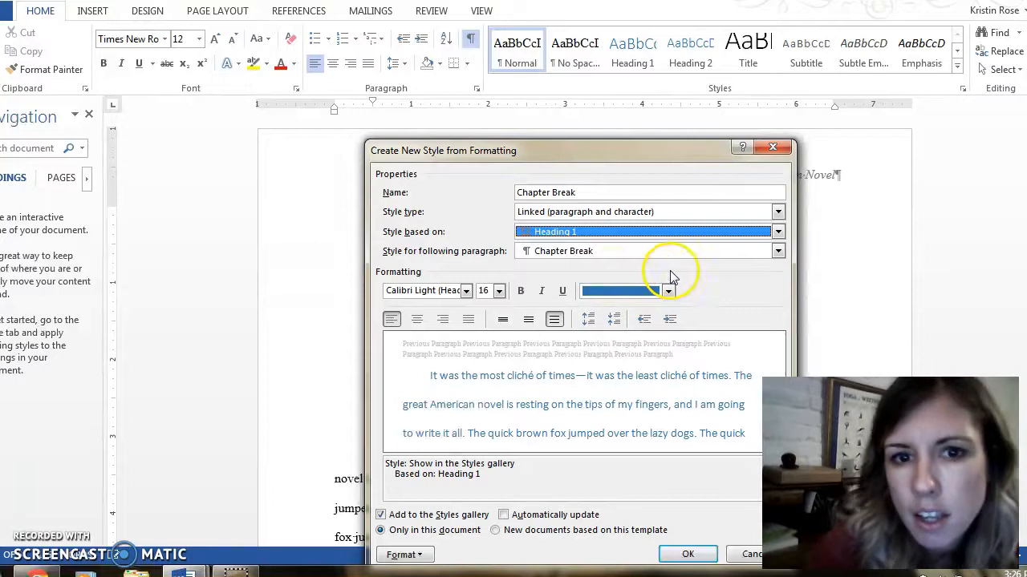
Set the Chapter Break style's font to Times New Roman, 18 pt, bold, with the Automatic color.
left_click(467, 290)
left_click(470, 345)
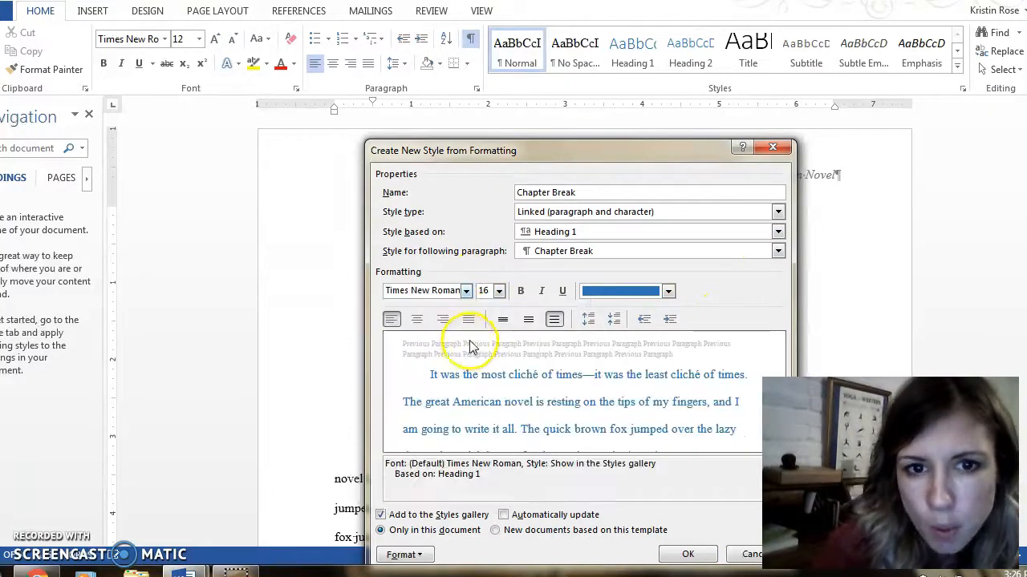
left_click(498, 291)
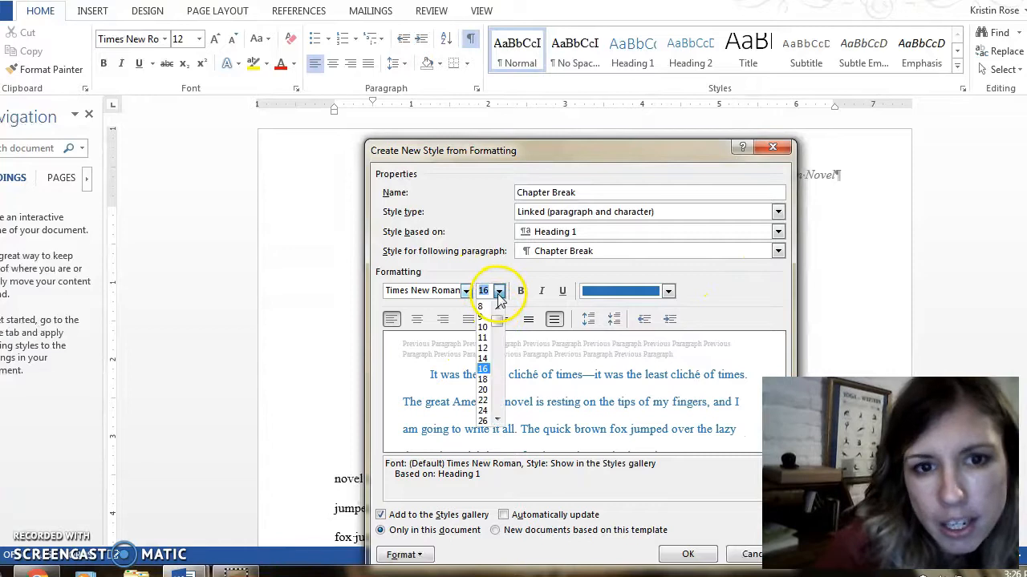
left_click(484, 379)
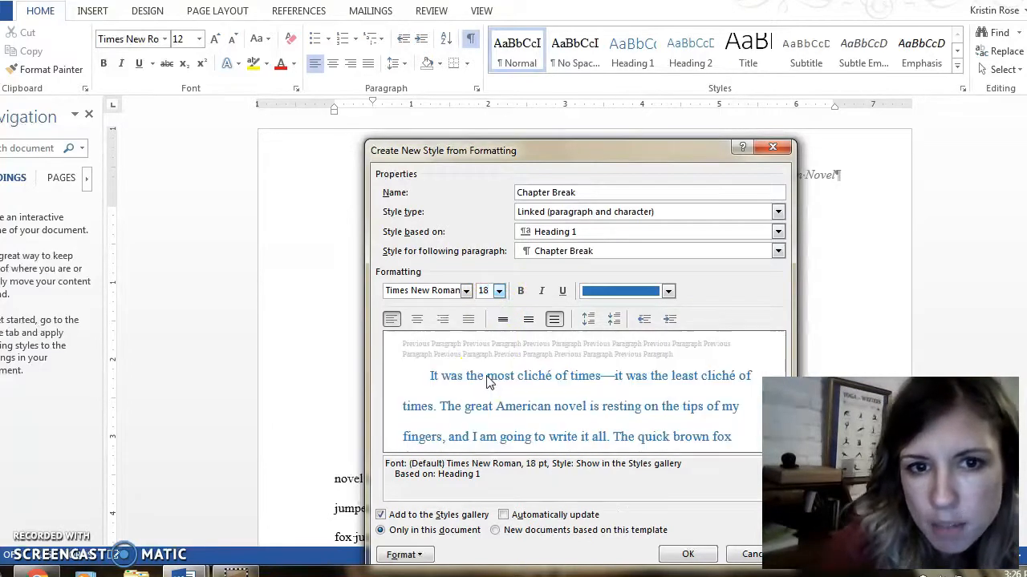
left_click(521, 291)
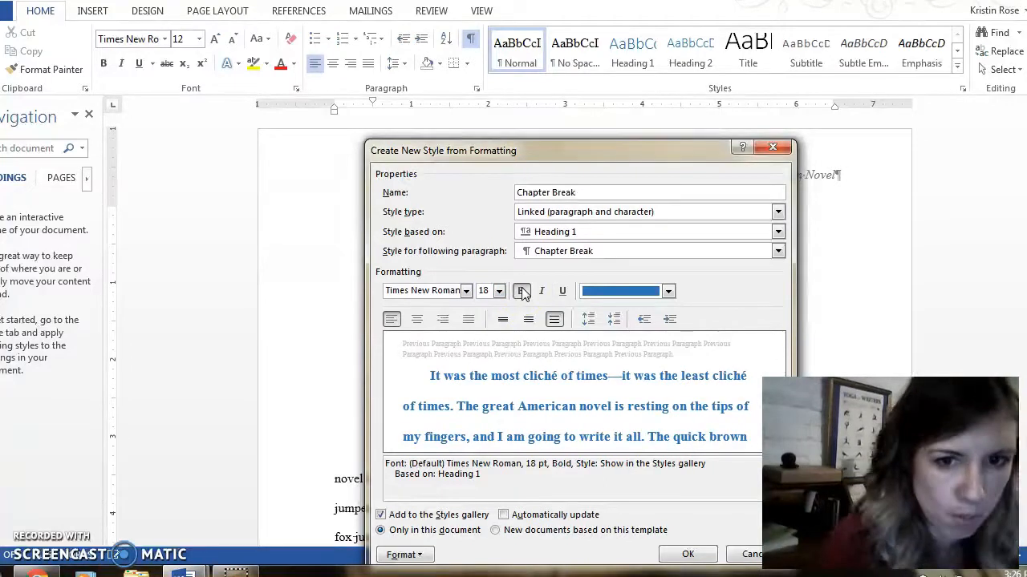
left_click(668, 291)
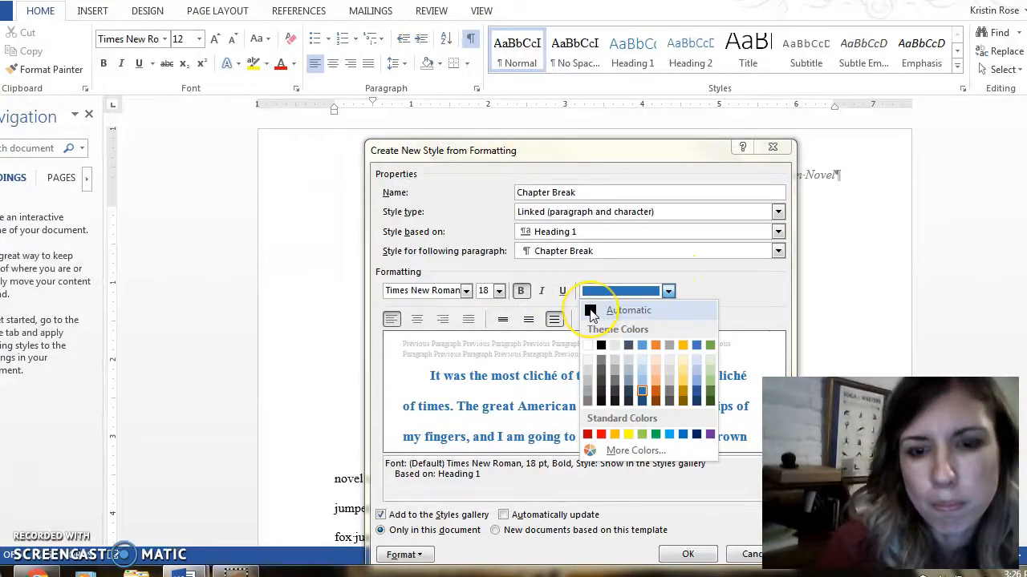
left_click(590, 312)
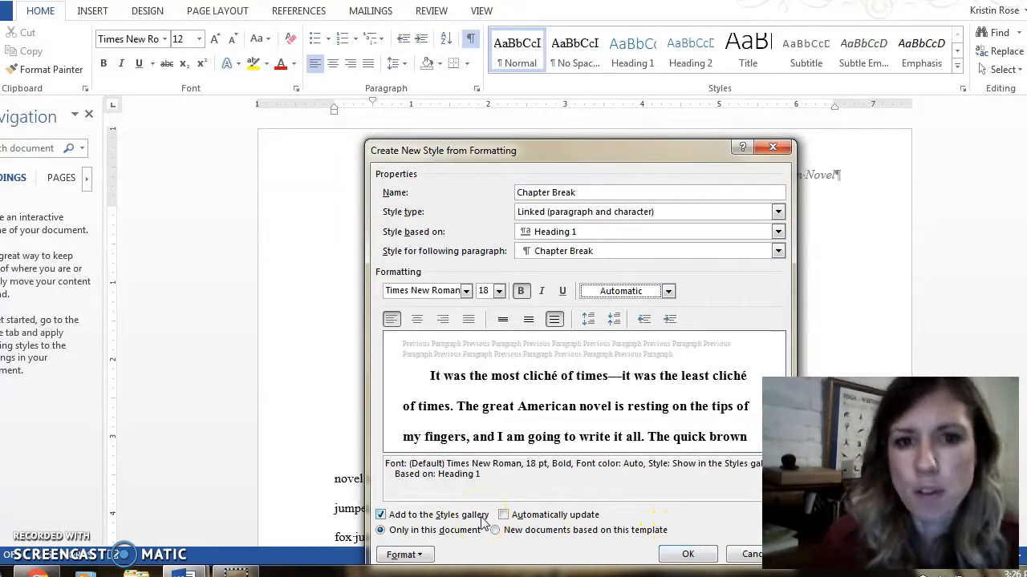
Remove the first-line indent from the Chapter Break style, center its alignment, and save the new style.
left_click(401, 555)
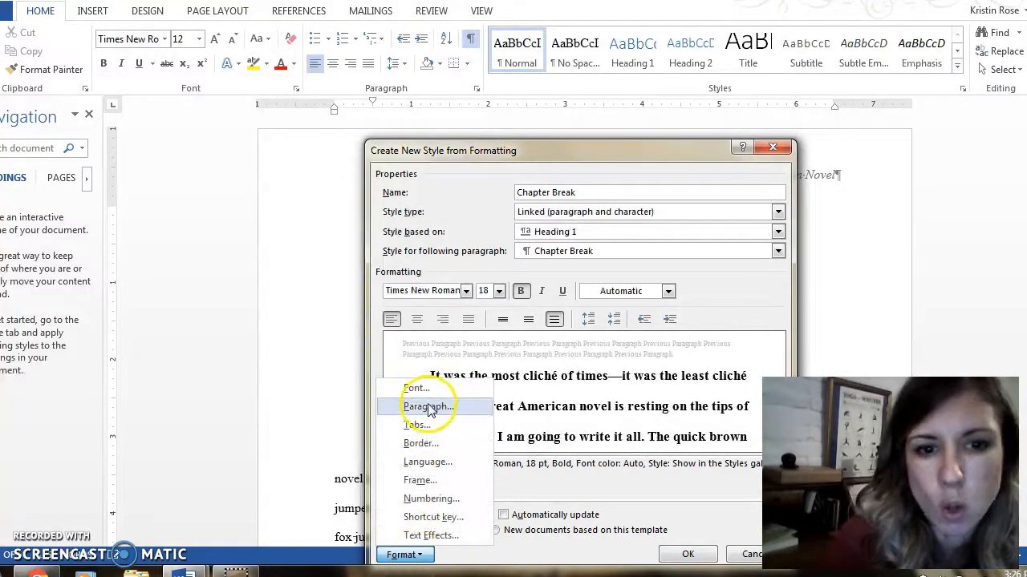
left_click(429, 407)
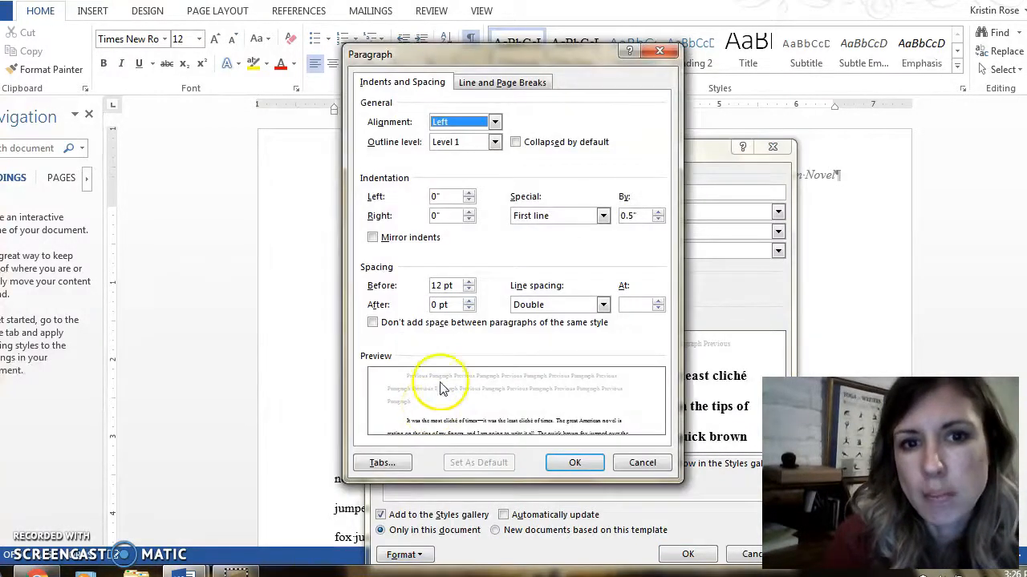
left_click(602, 217)
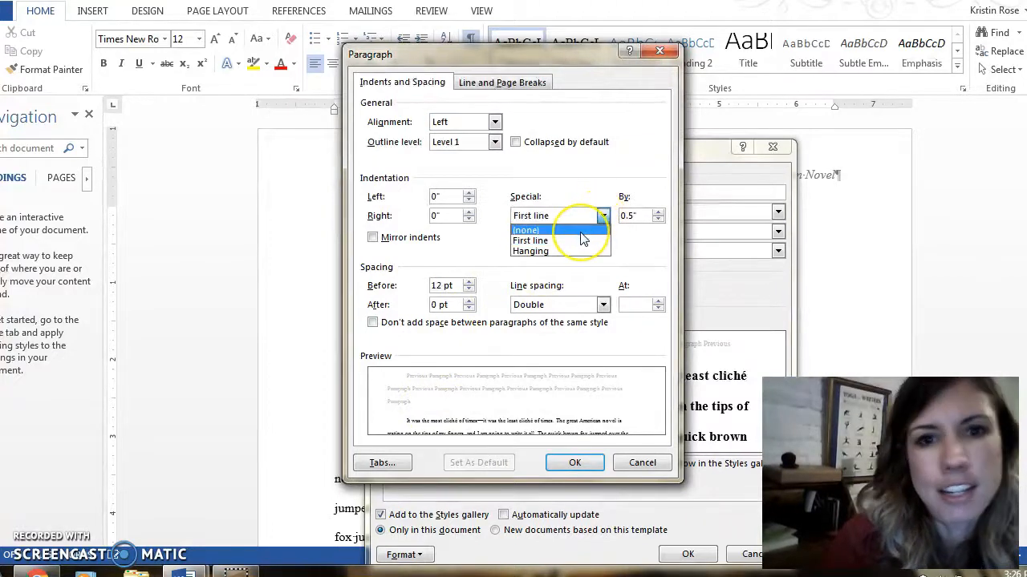
left_click(582, 231)
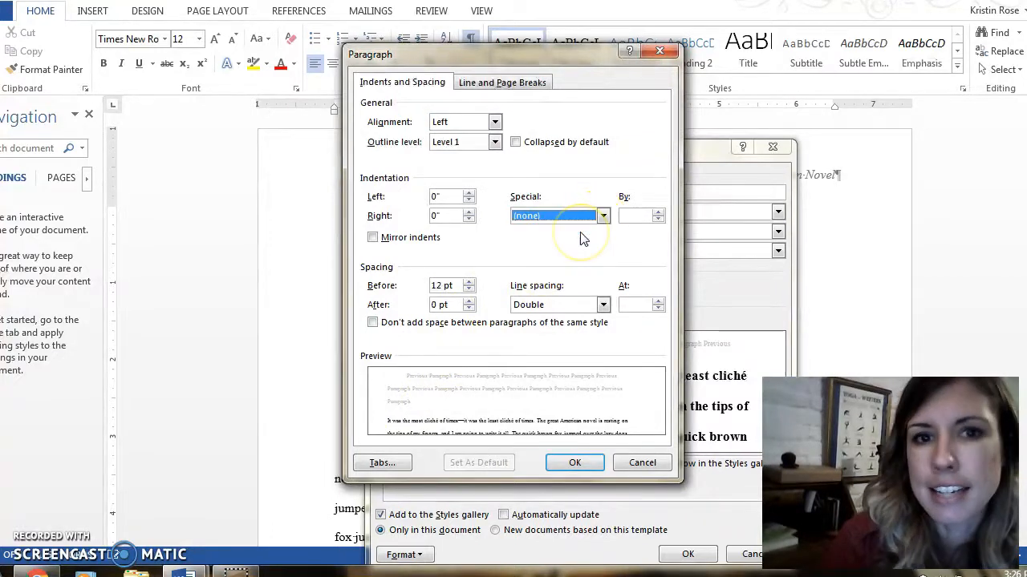
left_click(564, 463)
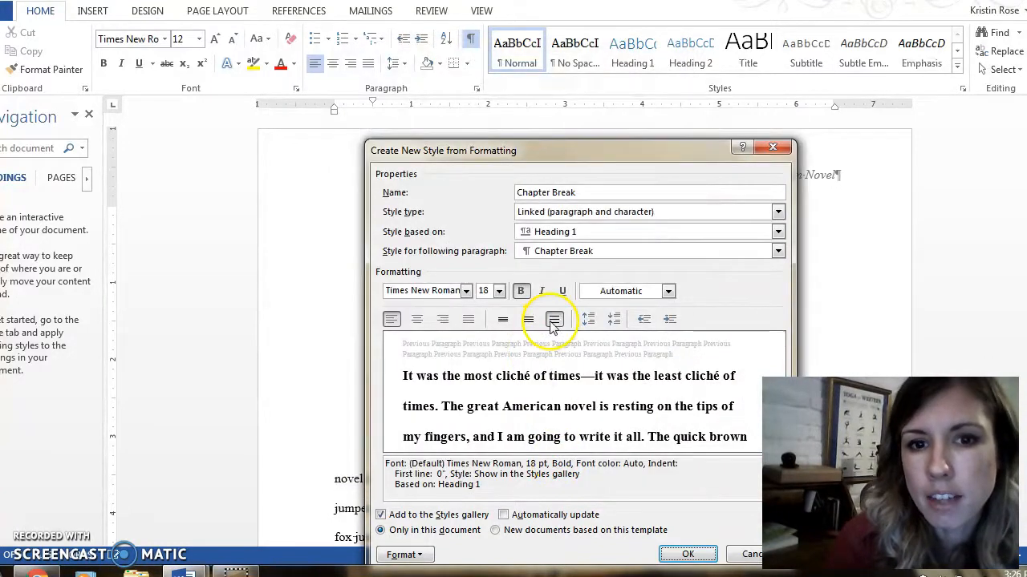
left_click(417, 319)
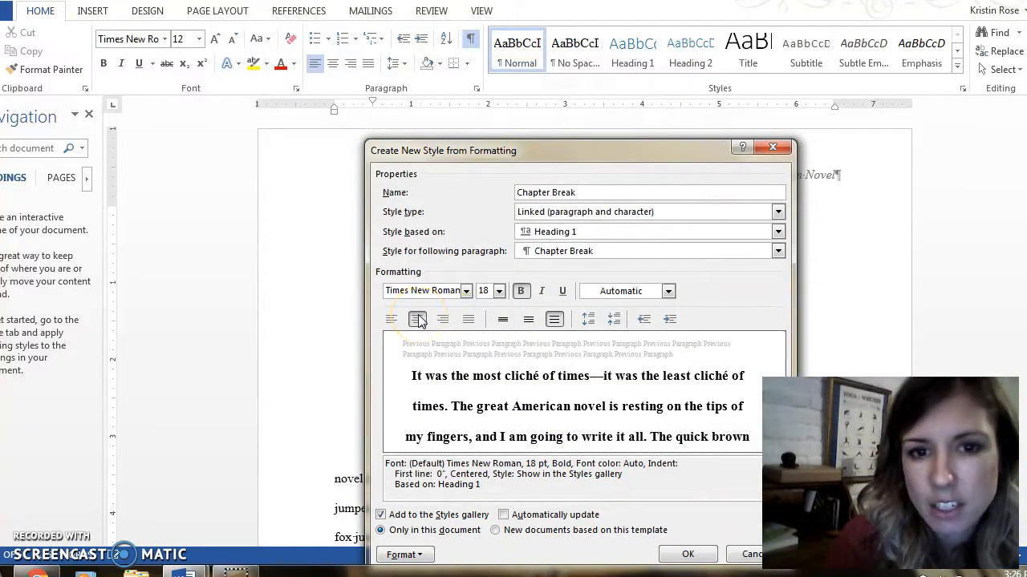
left_click(686, 560)
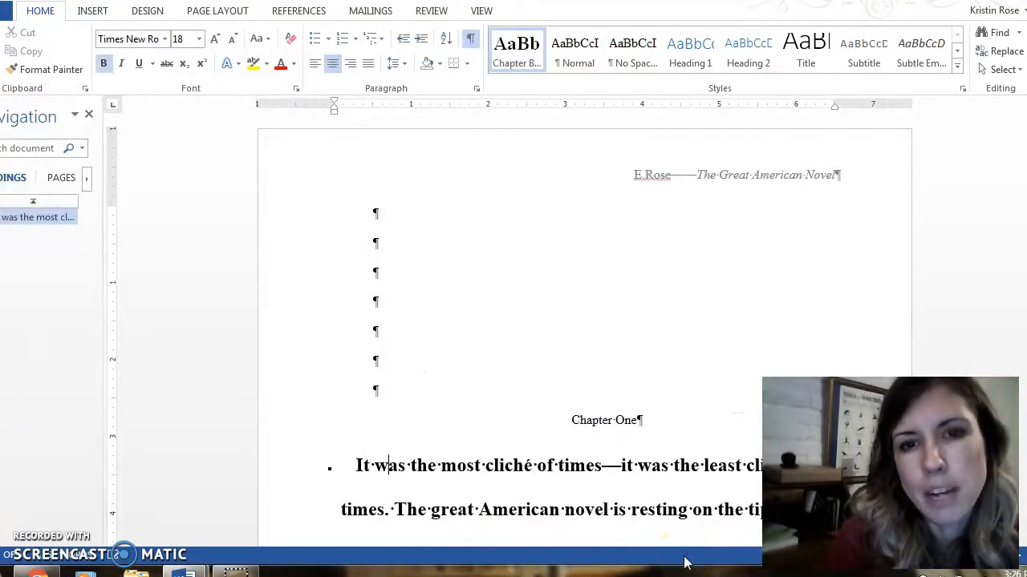
Select the body text below the Chapter One heading and apply the Normal style to it.
left_click(278, 467)
left_click(284, 510, "shift")
left_click_drag(284, 551, 293, 419)
left_click_drag(300, 483, 311, 383)
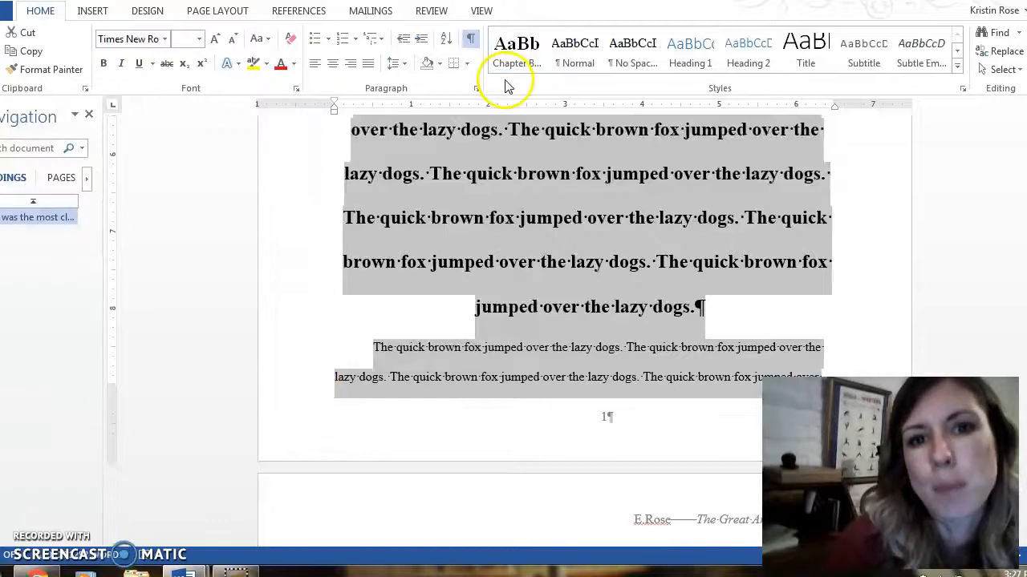
left_click(564, 62)
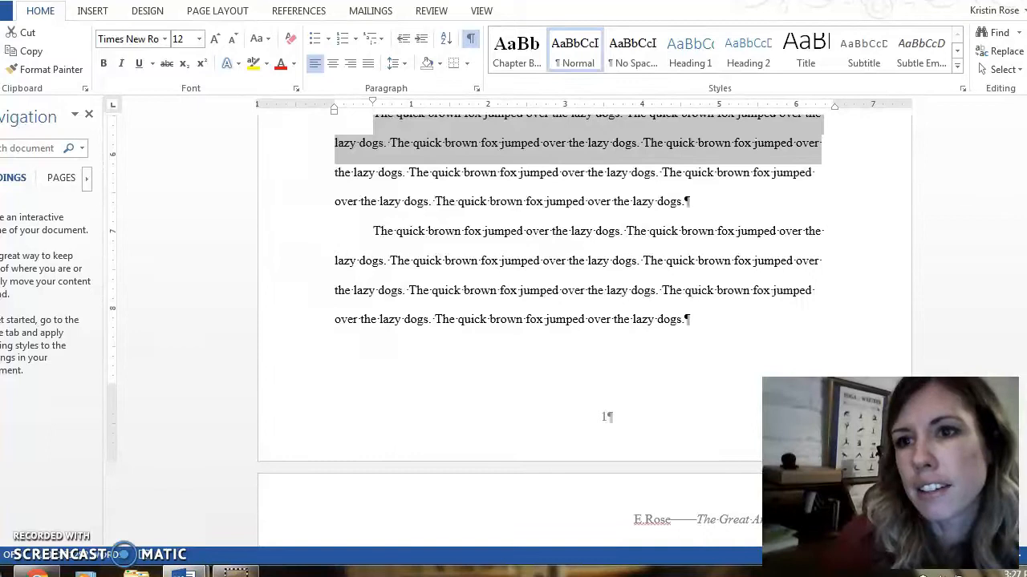
Apply the Chapter Break style to the Chapter One heading line.
scroll(418, 383, "up", 6)
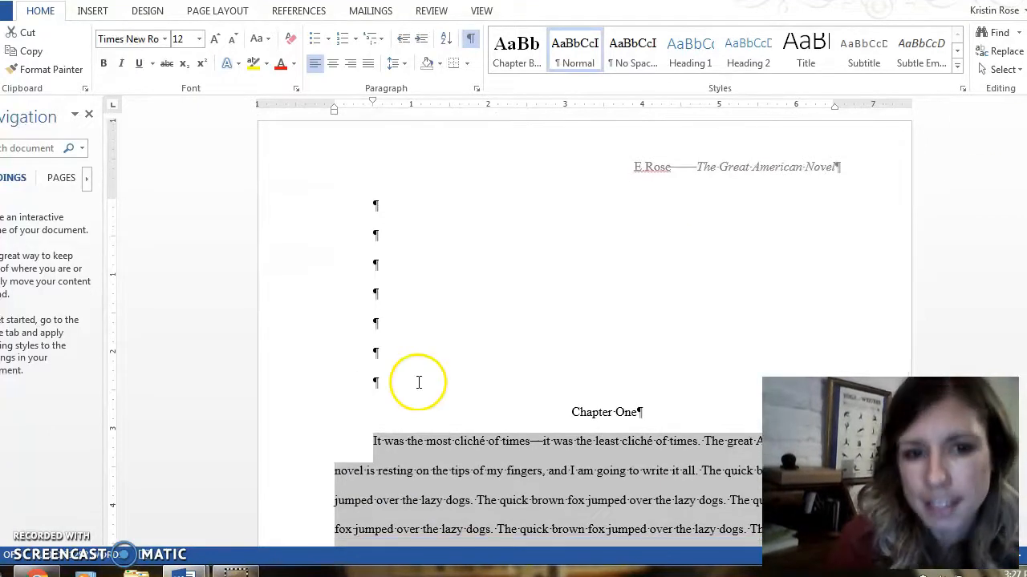
left_click(306, 418)
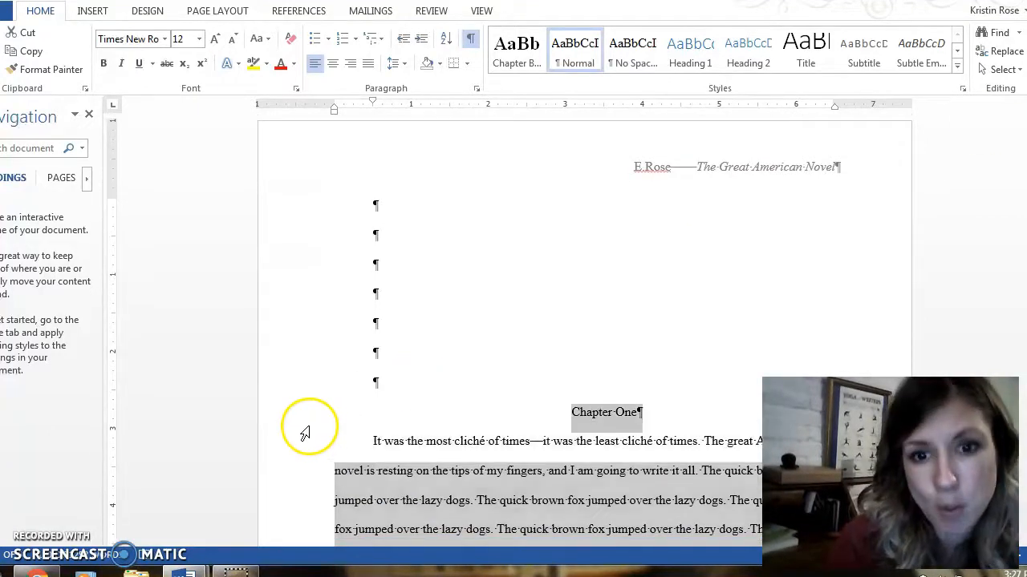
left_click(523, 65)
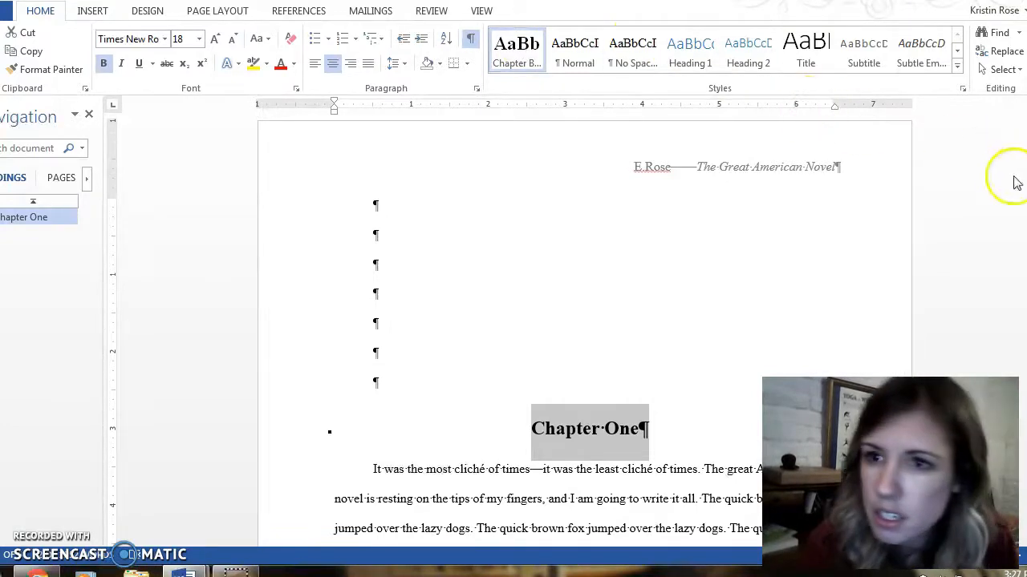
Center the line of three asterisks between the paragraphs on the page after page 2.
left_click_drag(1026, 132, 1026, 148)
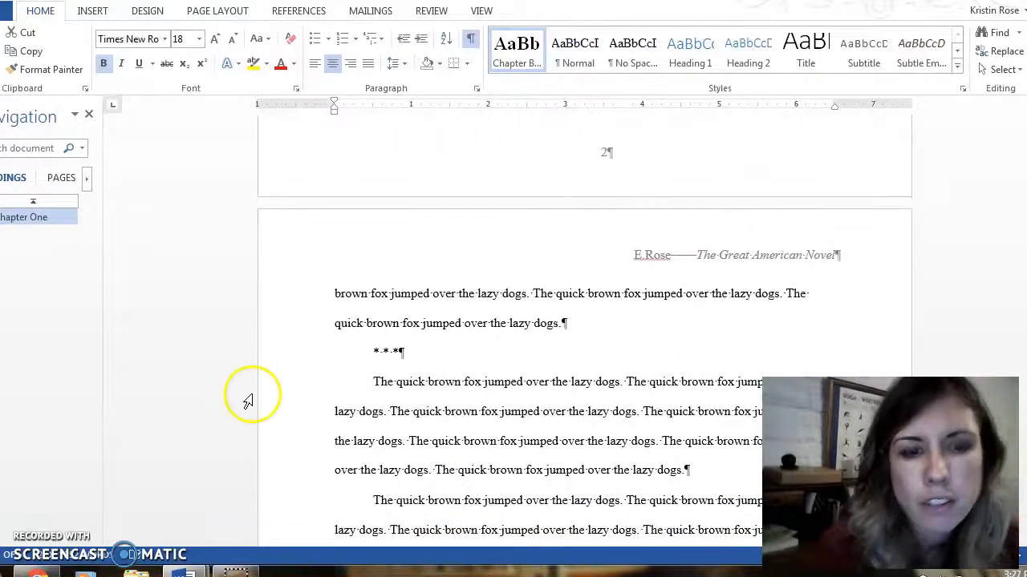
left_click(279, 353)
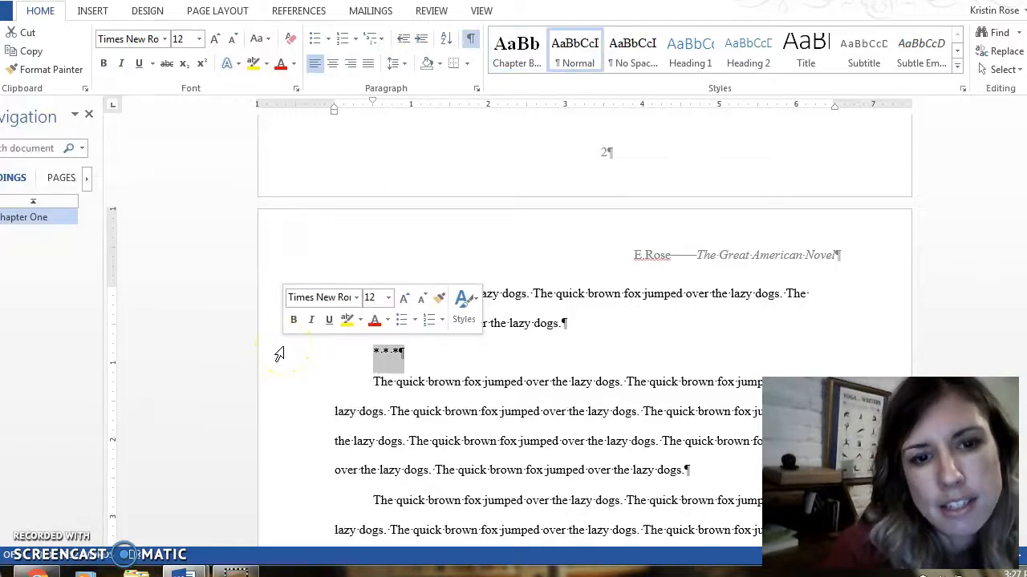
left_click(333, 69)
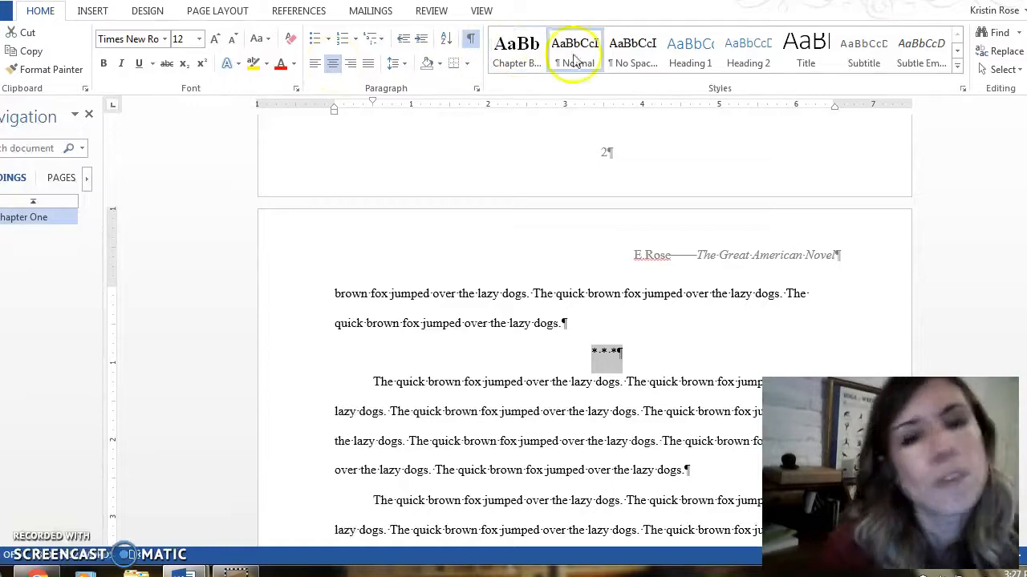
Start a new style from the centered asterisk line's formatting and name it Section Break.
left_click(631, 64)
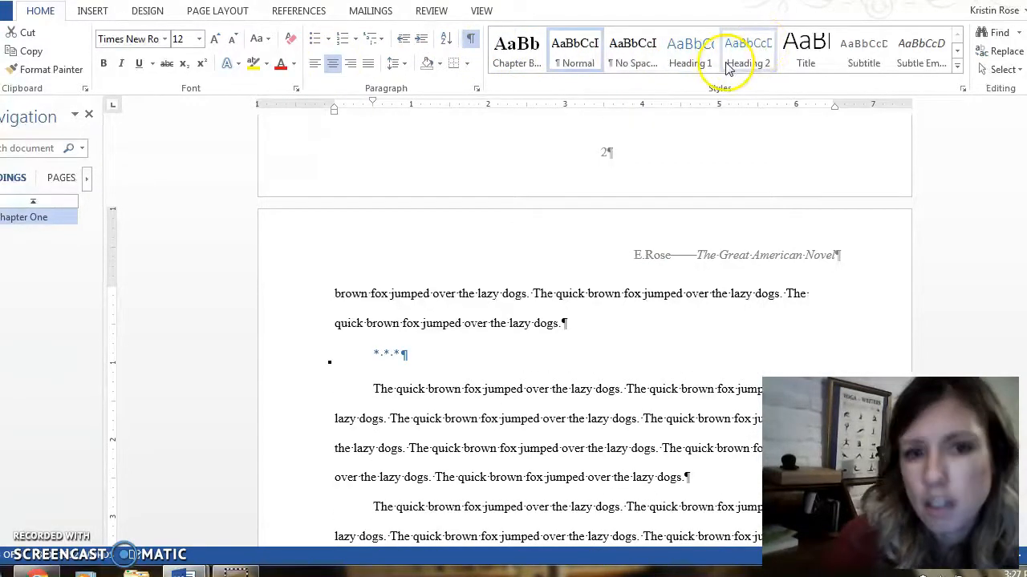
left_click(957, 66)
left_click(557, 173)
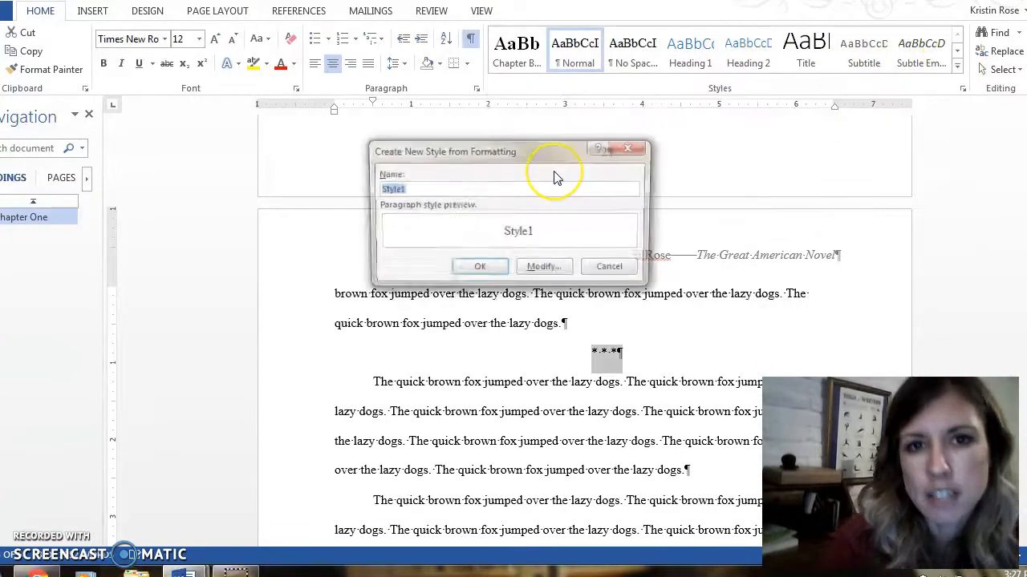
type("Secti")
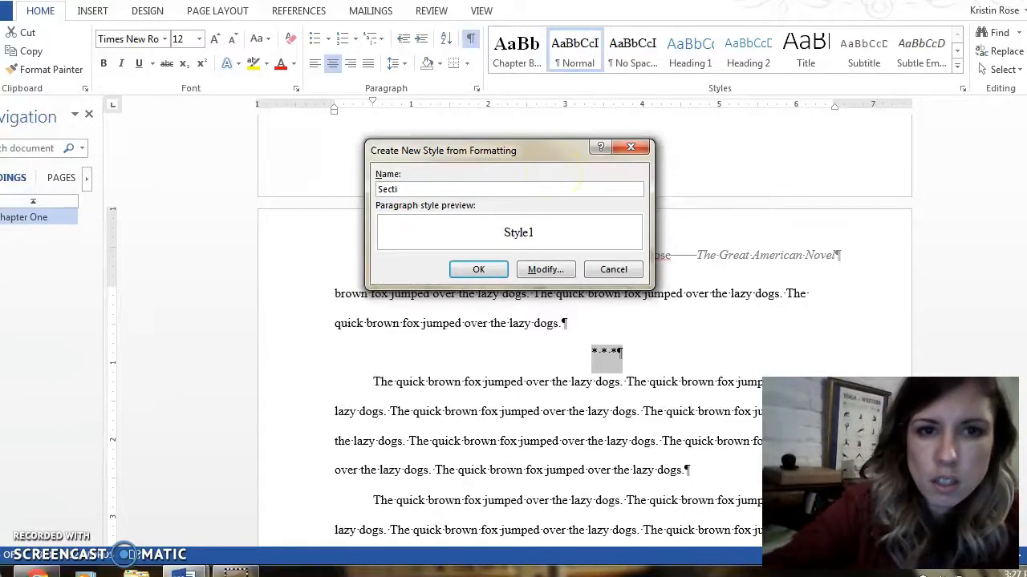
type("onBBreak")
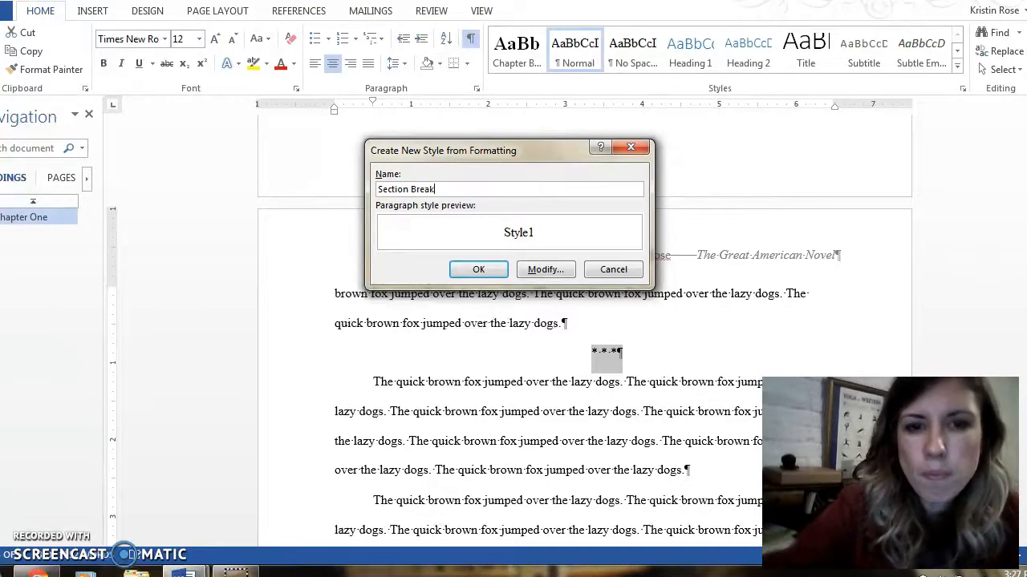
Open the full settings of the Section Break style and set its special indentation to none.
left_click(549, 269)
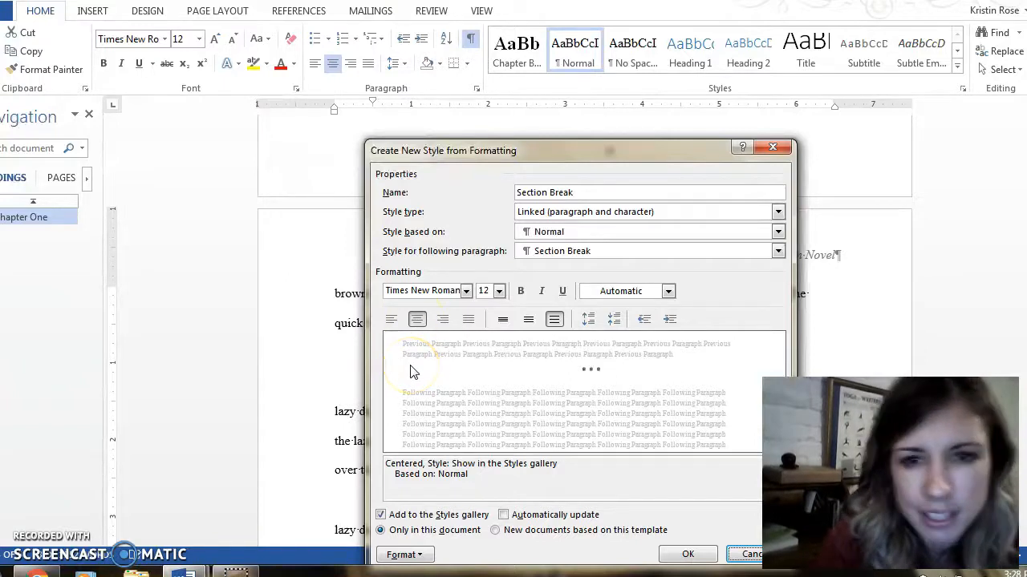
left_click(403, 555)
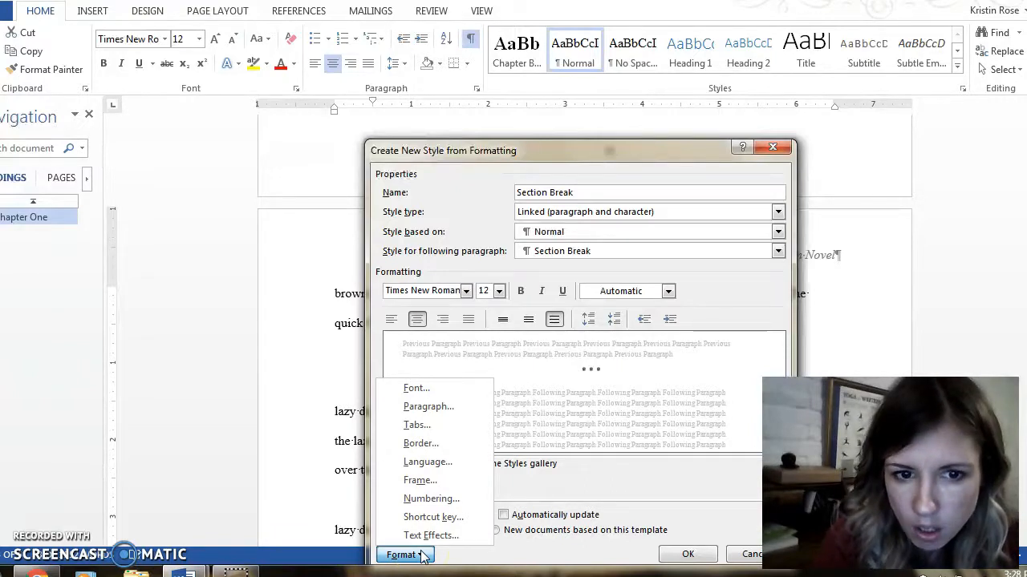
left_click(428, 406)
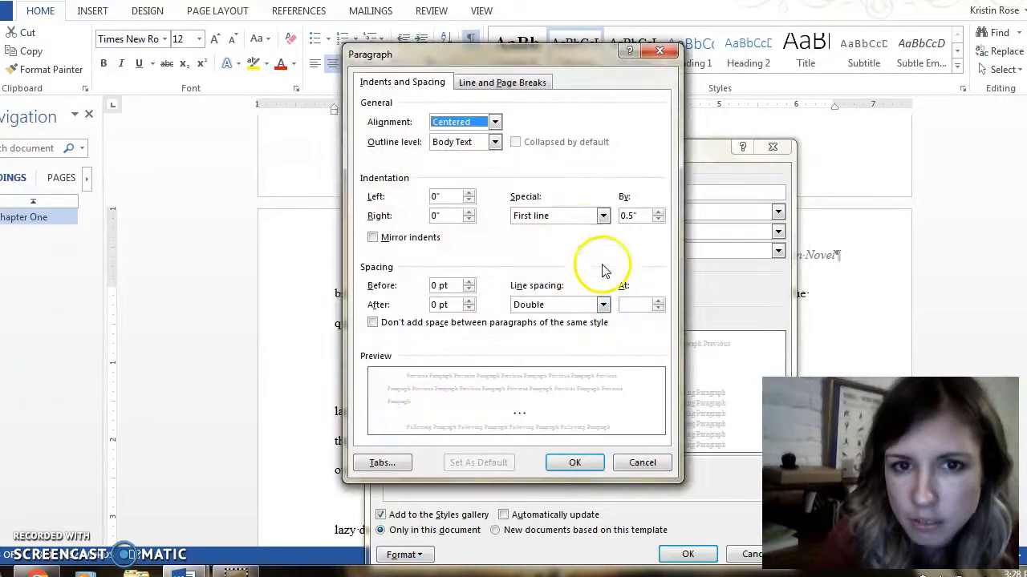
left_click(582, 217)
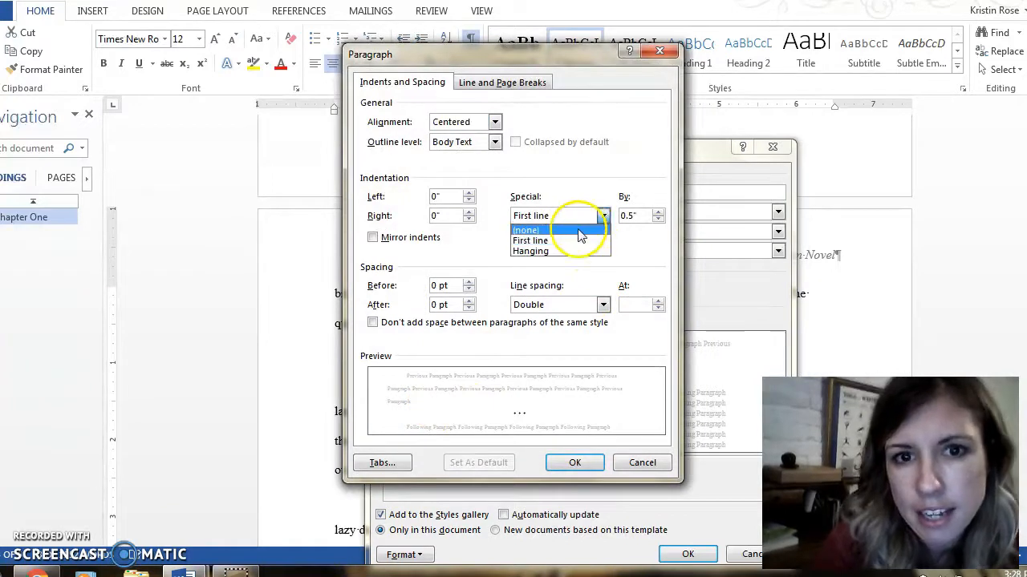
left_click(581, 231)
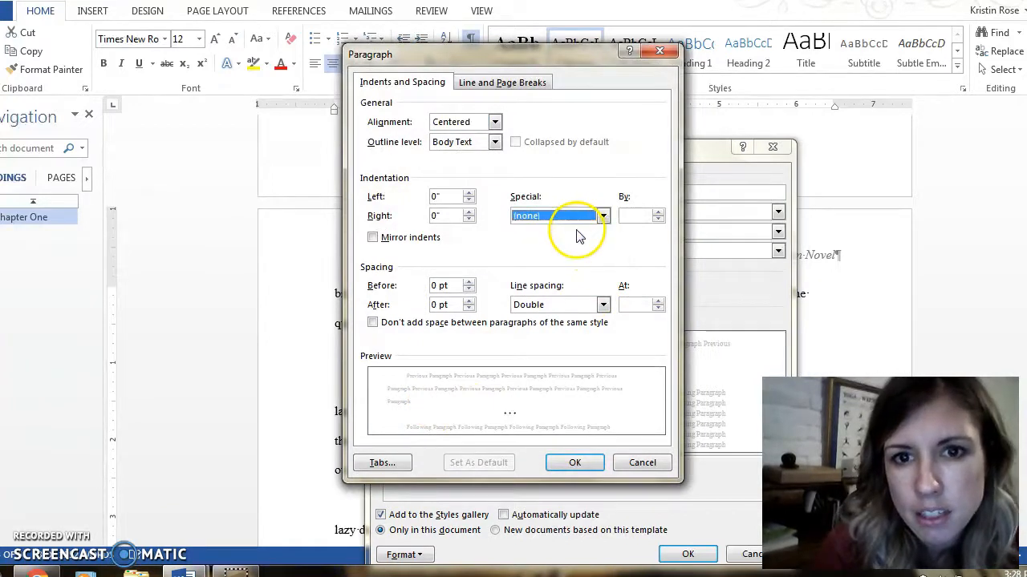
left_click(563, 470)
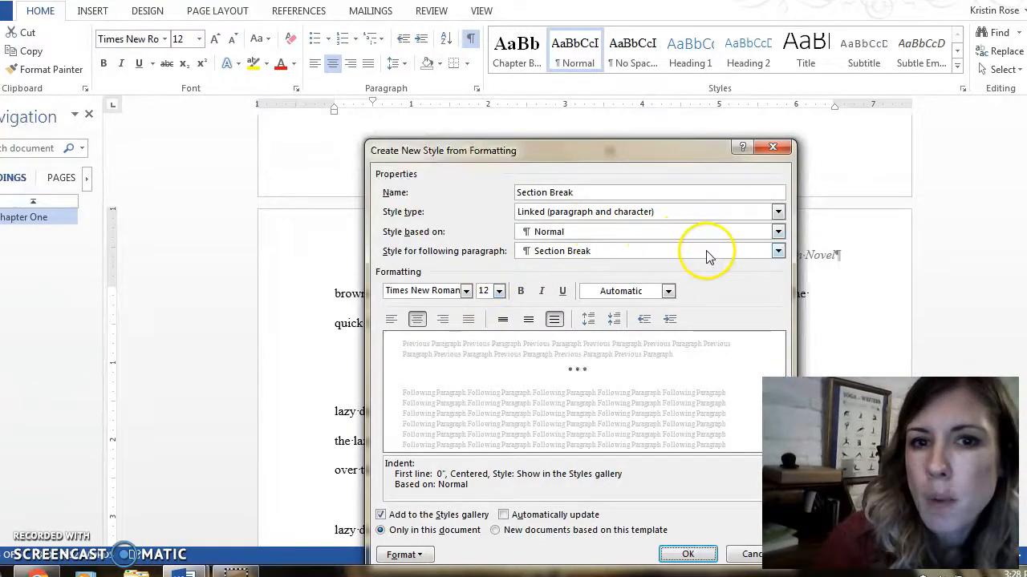
Make Normal the style for the paragraph following a Section Break and save the new style.
left_click(777, 252)
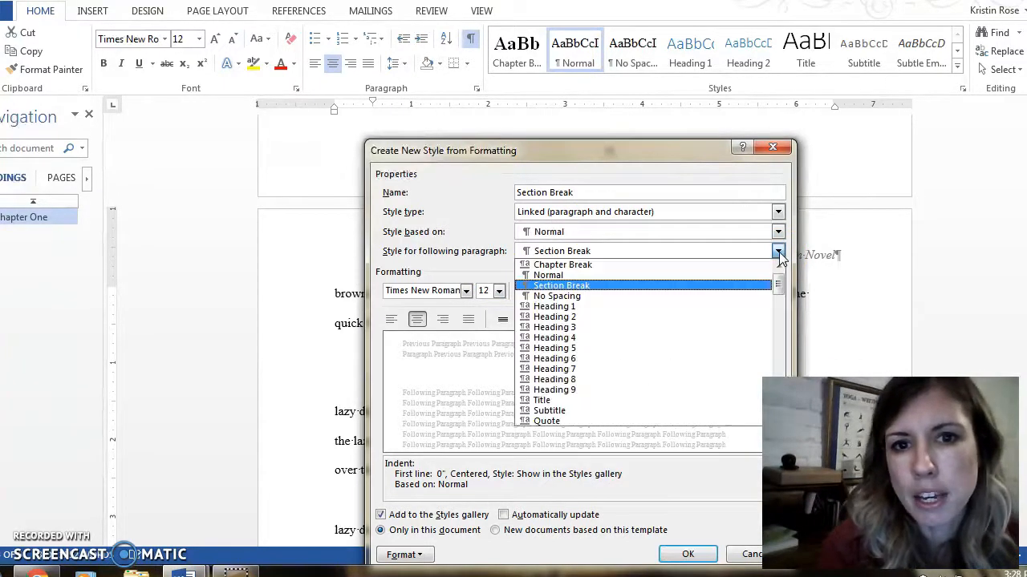
left_click(741, 276)
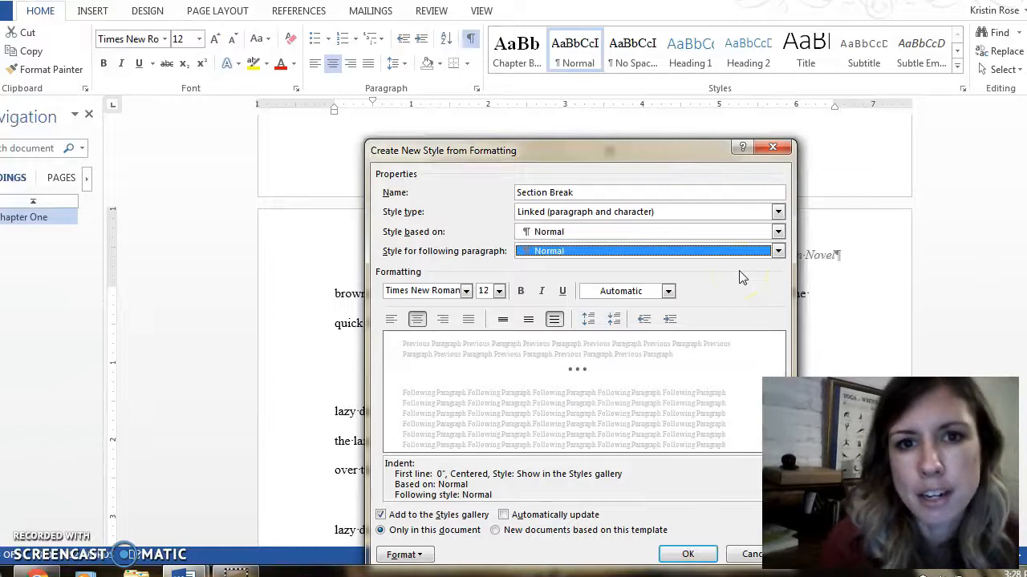
left_click(687, 555)
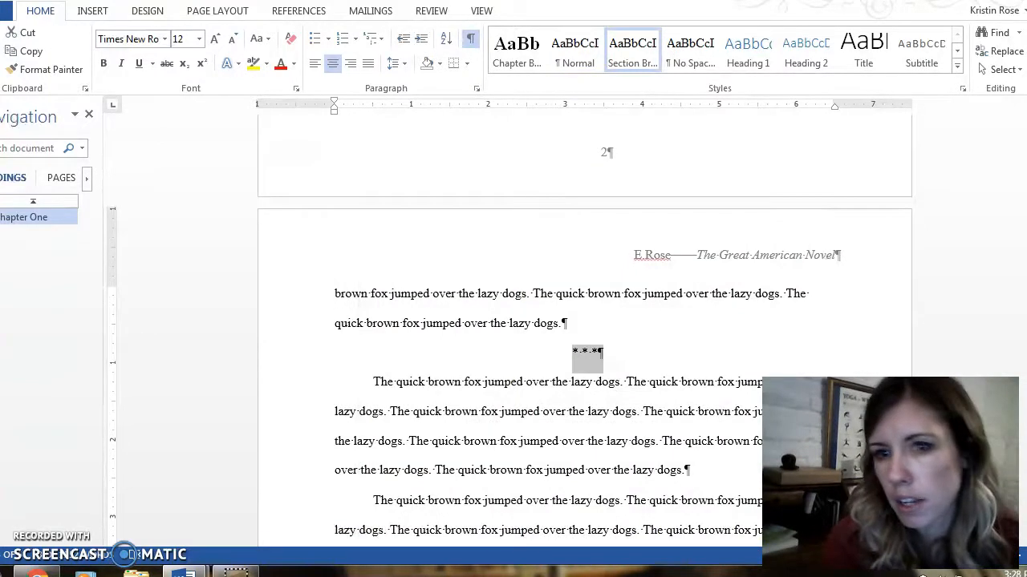
scroll(584, 321, "down", 6)
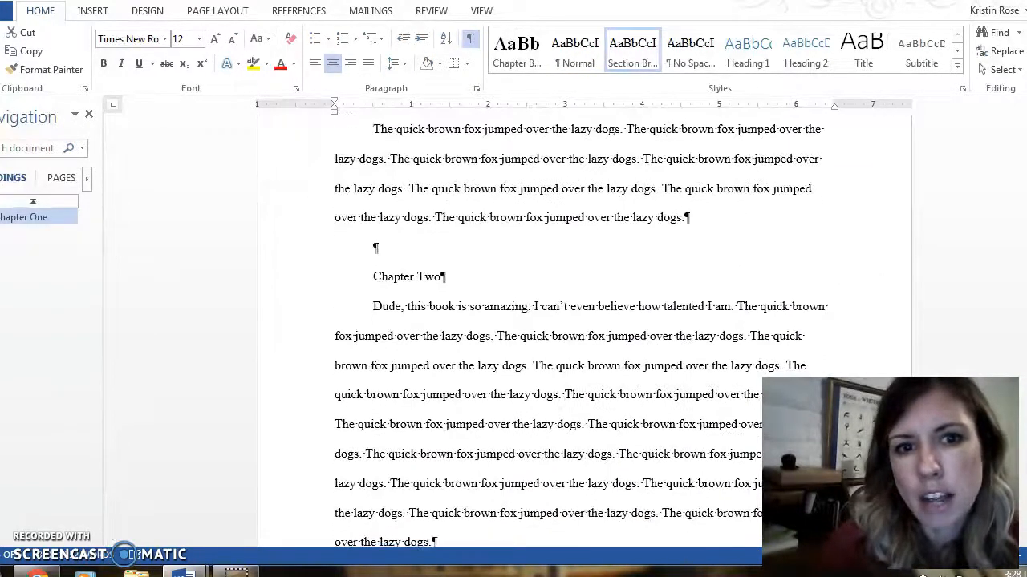
Apply the Chapter Break style to the Chapter Two line.
left_click(269, 277)
left_click(514, 48)
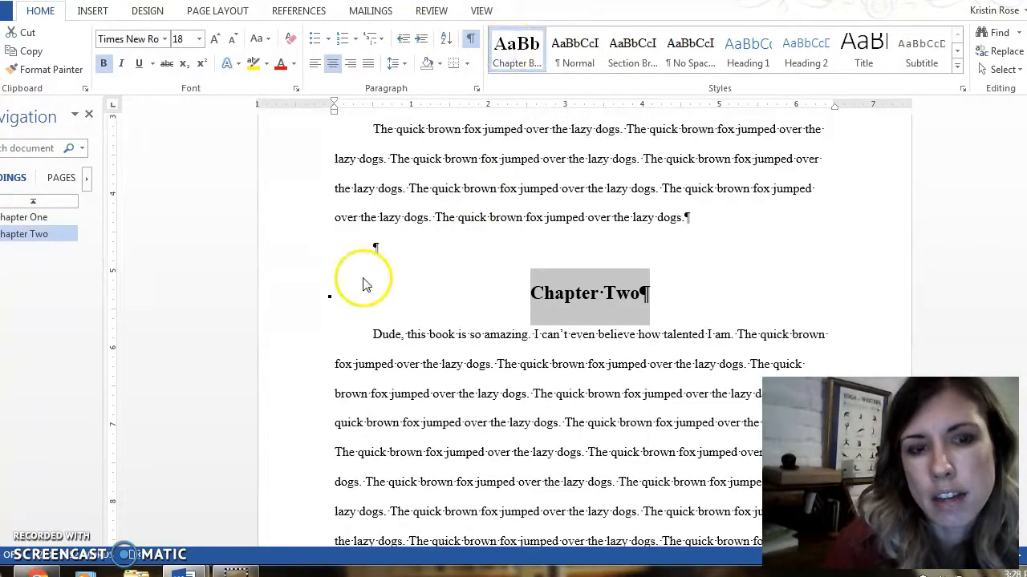
Try to push the Chapter Two heading onto the next page by adding eight empty paragraphs above it.
left_click(373, 247)
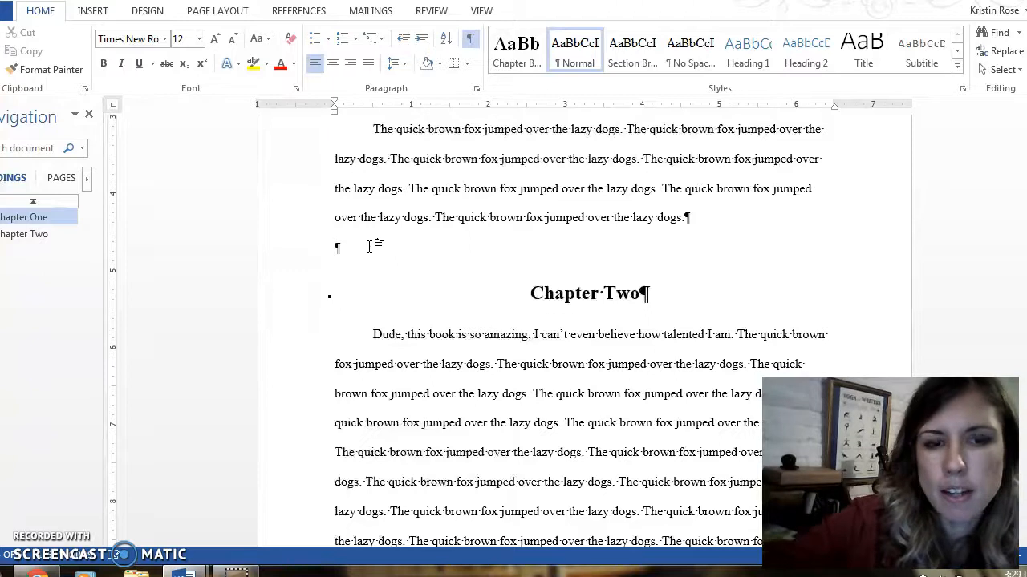
key("Return")
key("Return")
key("Return")
key("Return")
key("Return")
key("Return")
key("Return")
key("Return")
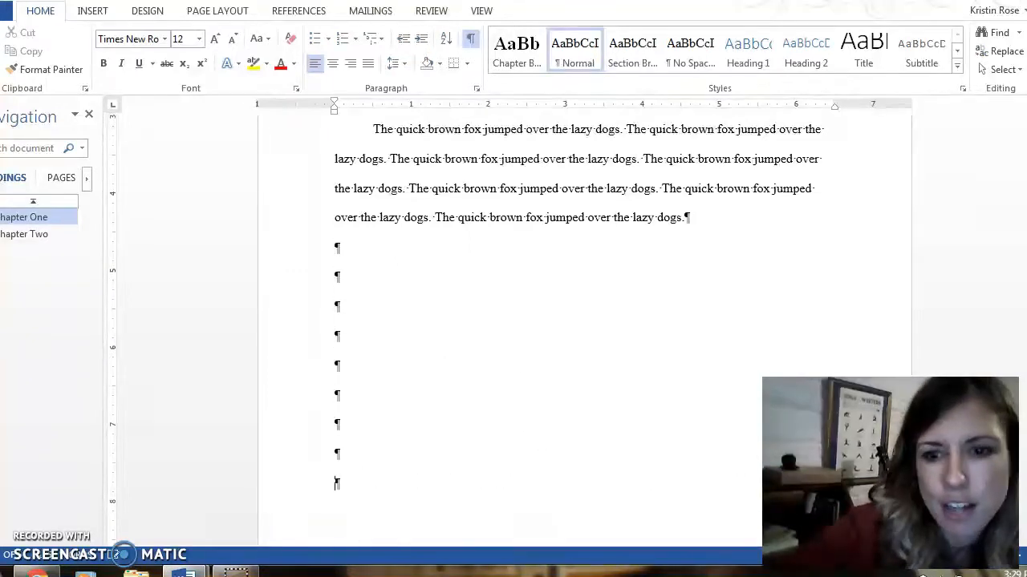
Delete all the empty paragraphs between the end of the preceding text and the Chapter Two heading.
key("BackSpace")
key("BackSpace")
key("BackSpace")
key("BackSpace")
key("BackSpace")
key("BackSpace")
key("BackSpace")
key("BackSpace")
key("BackSpace")
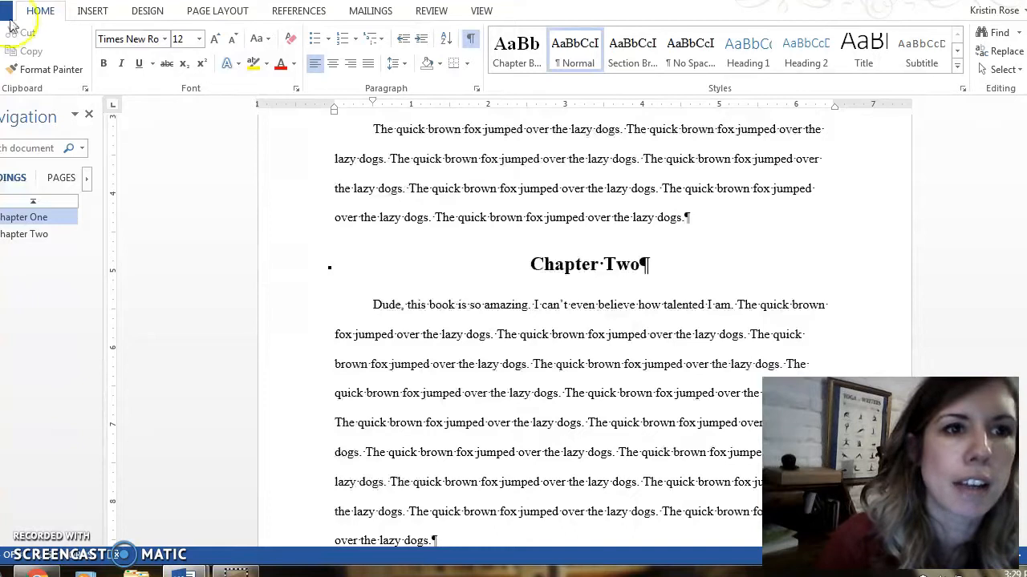
Insert a page break at the end of the last paragraph before the Chapter Two heading.
left_click(91, 12)
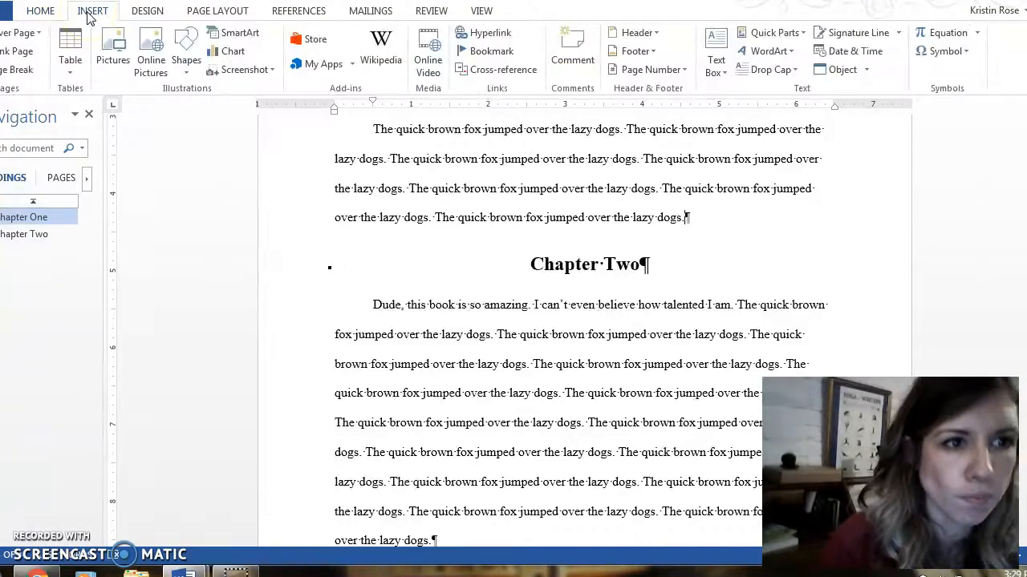
left_click(26, 73)
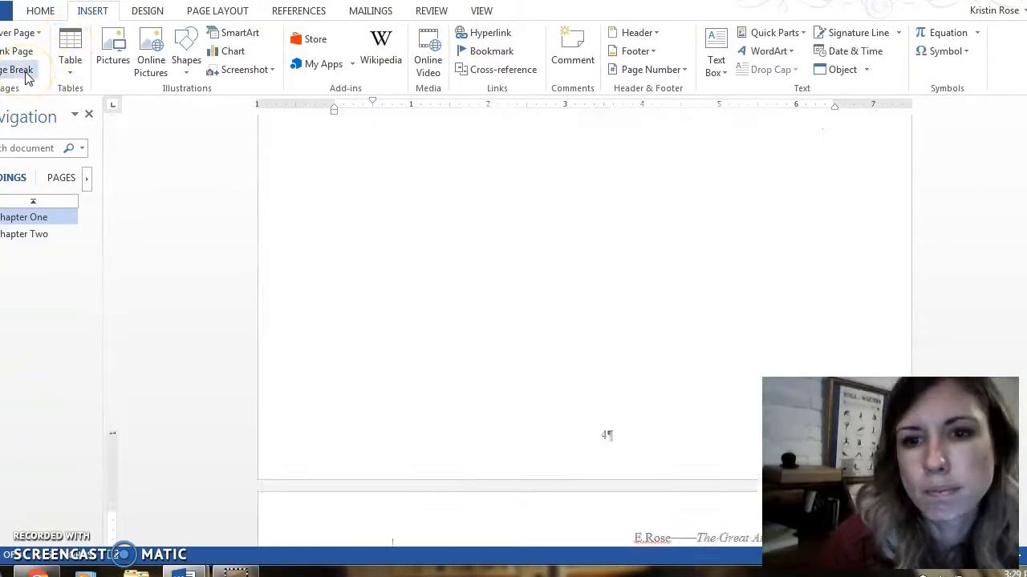
Add six more empty paragraphs above the Chapter Two heading on its new page to lower the heading.
left_click(367, 126)
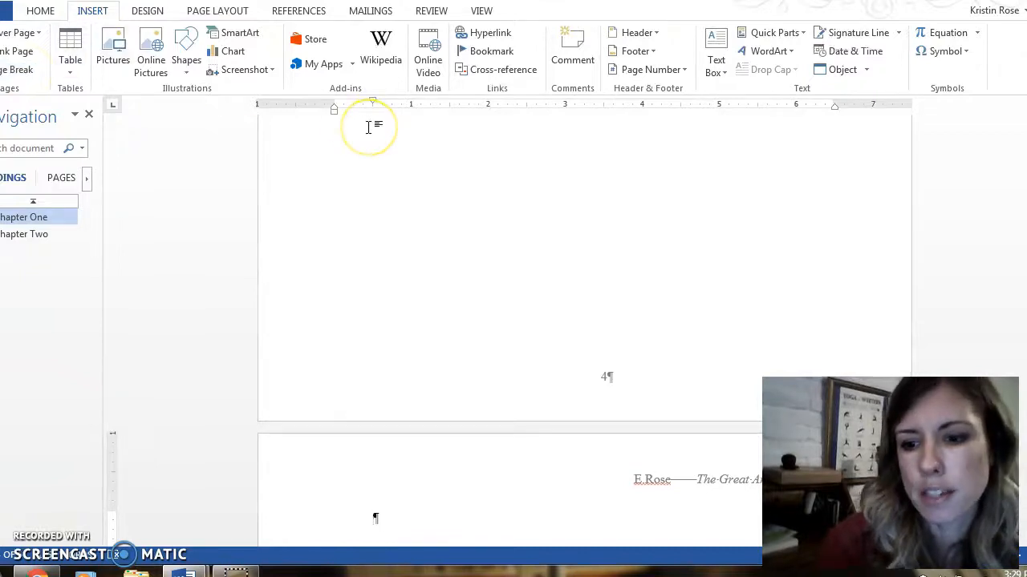
scroll(369, 128, "down", 2)
key("Up")
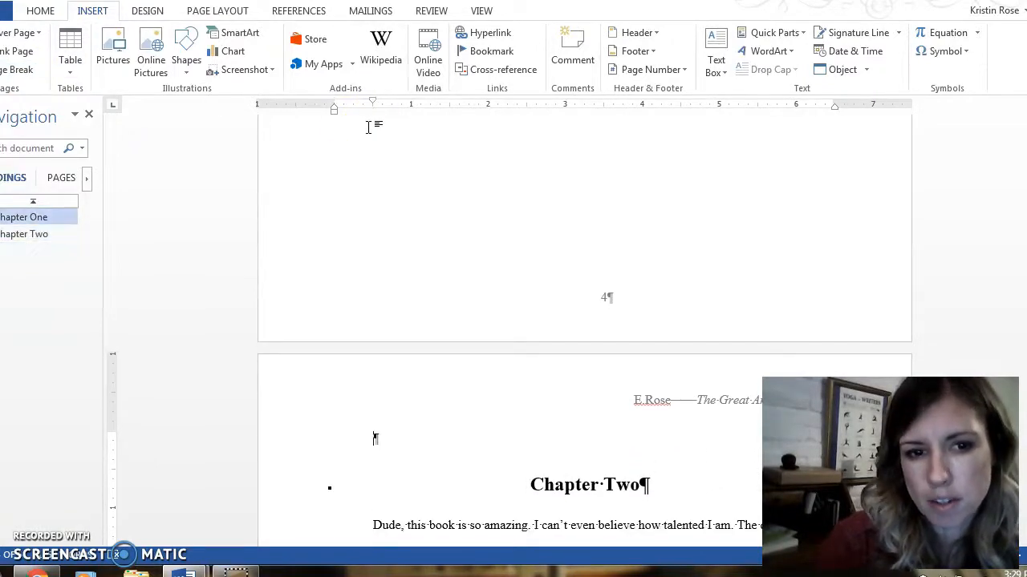
key("Return")
key("Return")
key("Return")
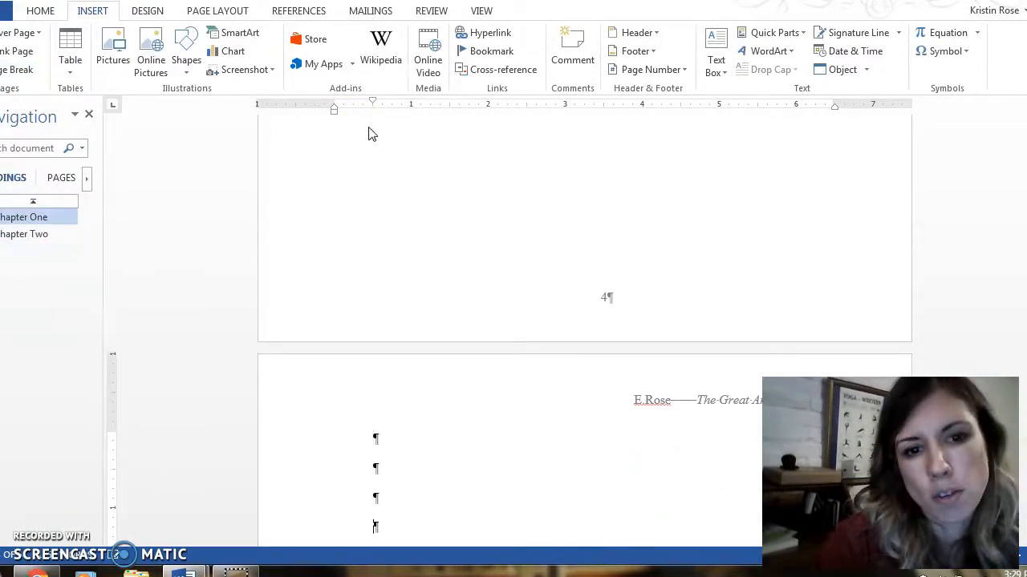
key("Return")
key("Return")
key("Return")
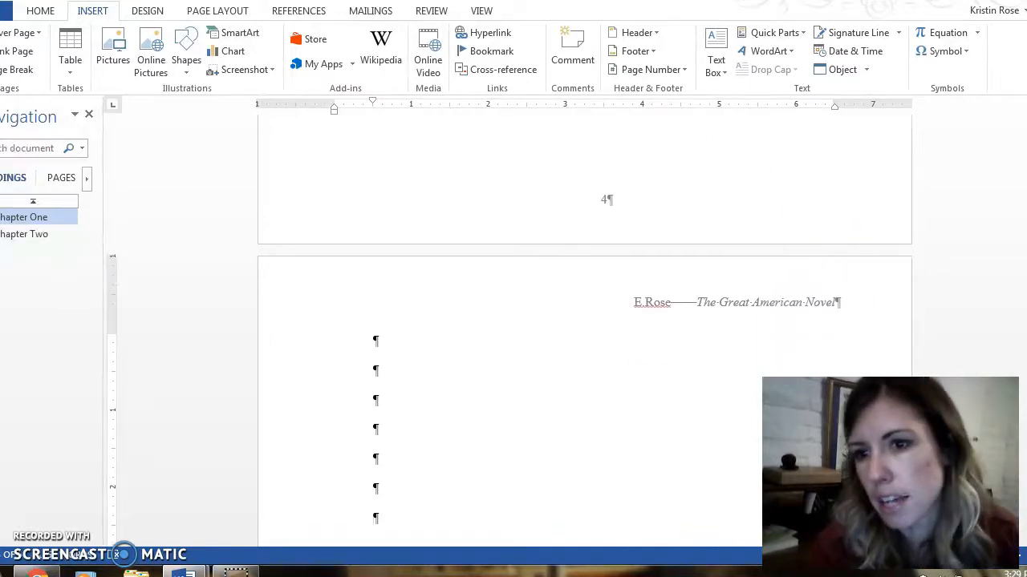
scroll(583, 329, "down", 10)
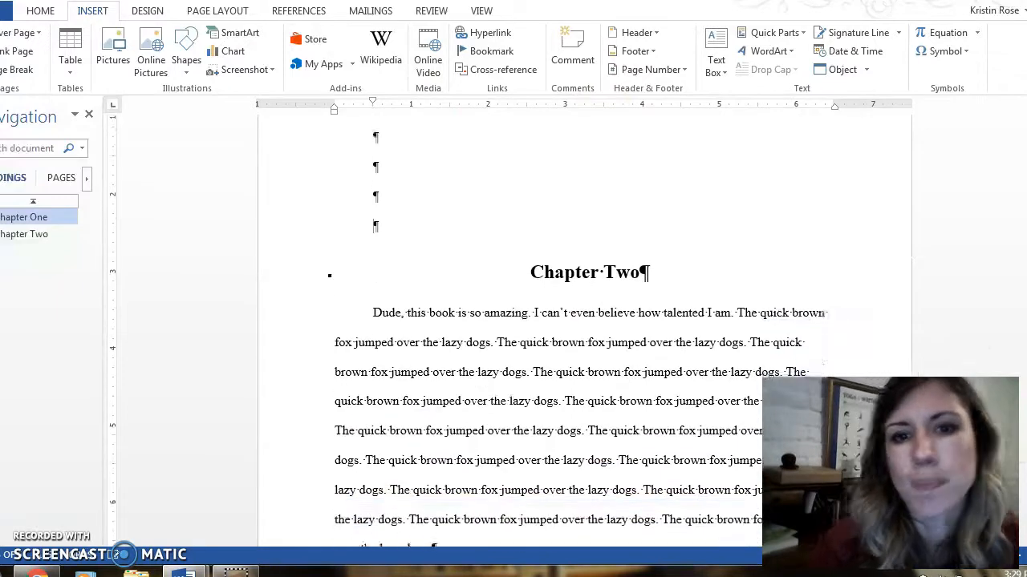